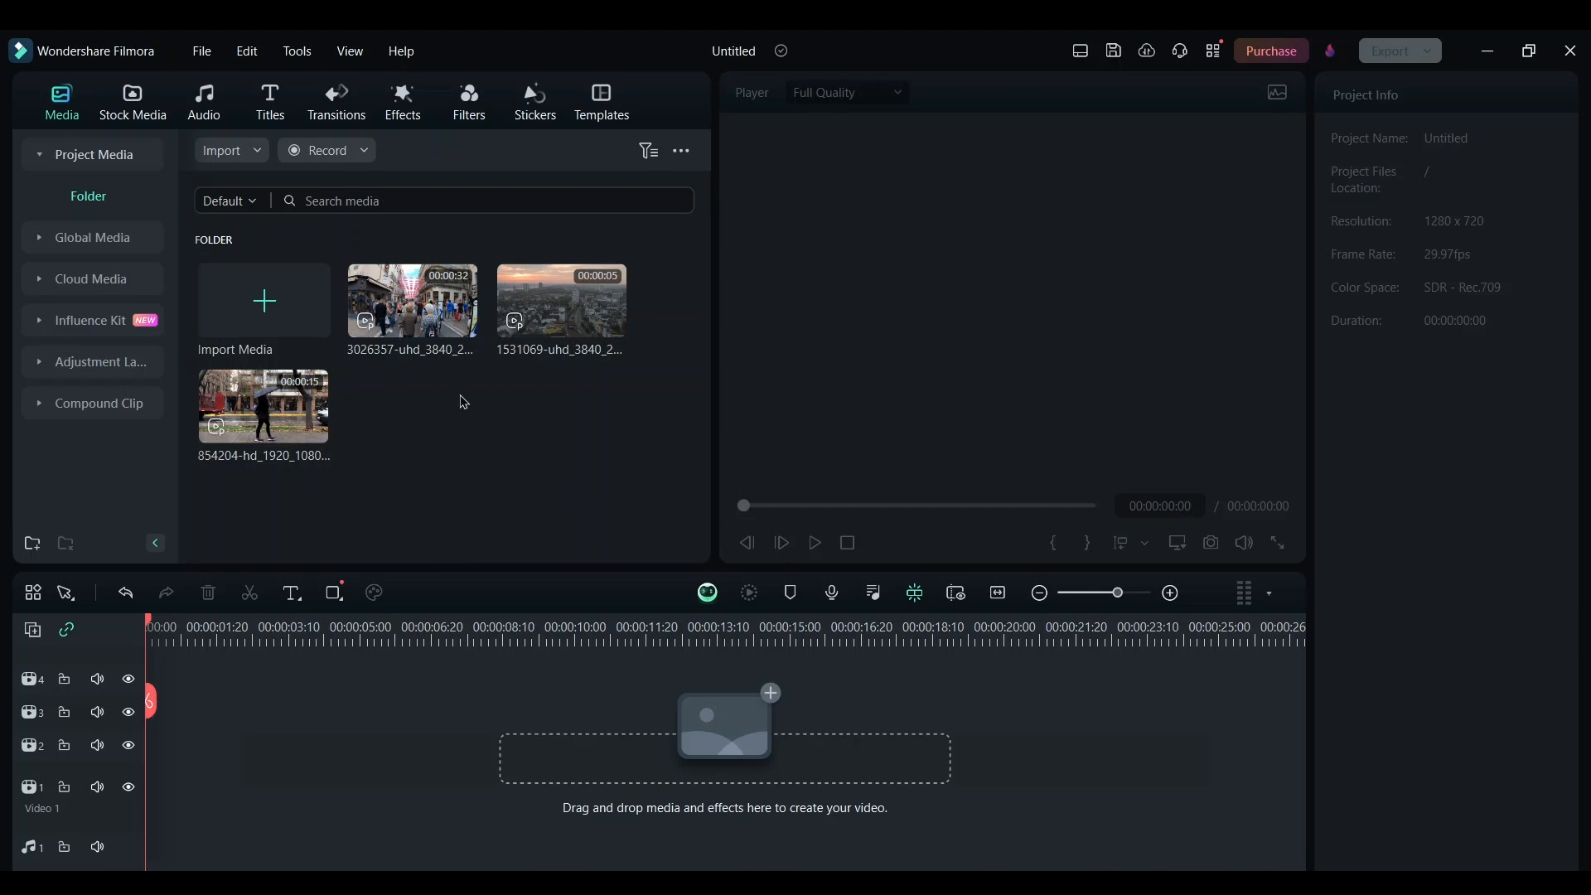
# Add all three imported clips to the Video 1 track of the timeline
pyautogui.moveTo(611, 321); pyautogui.dragTo(143, 781)
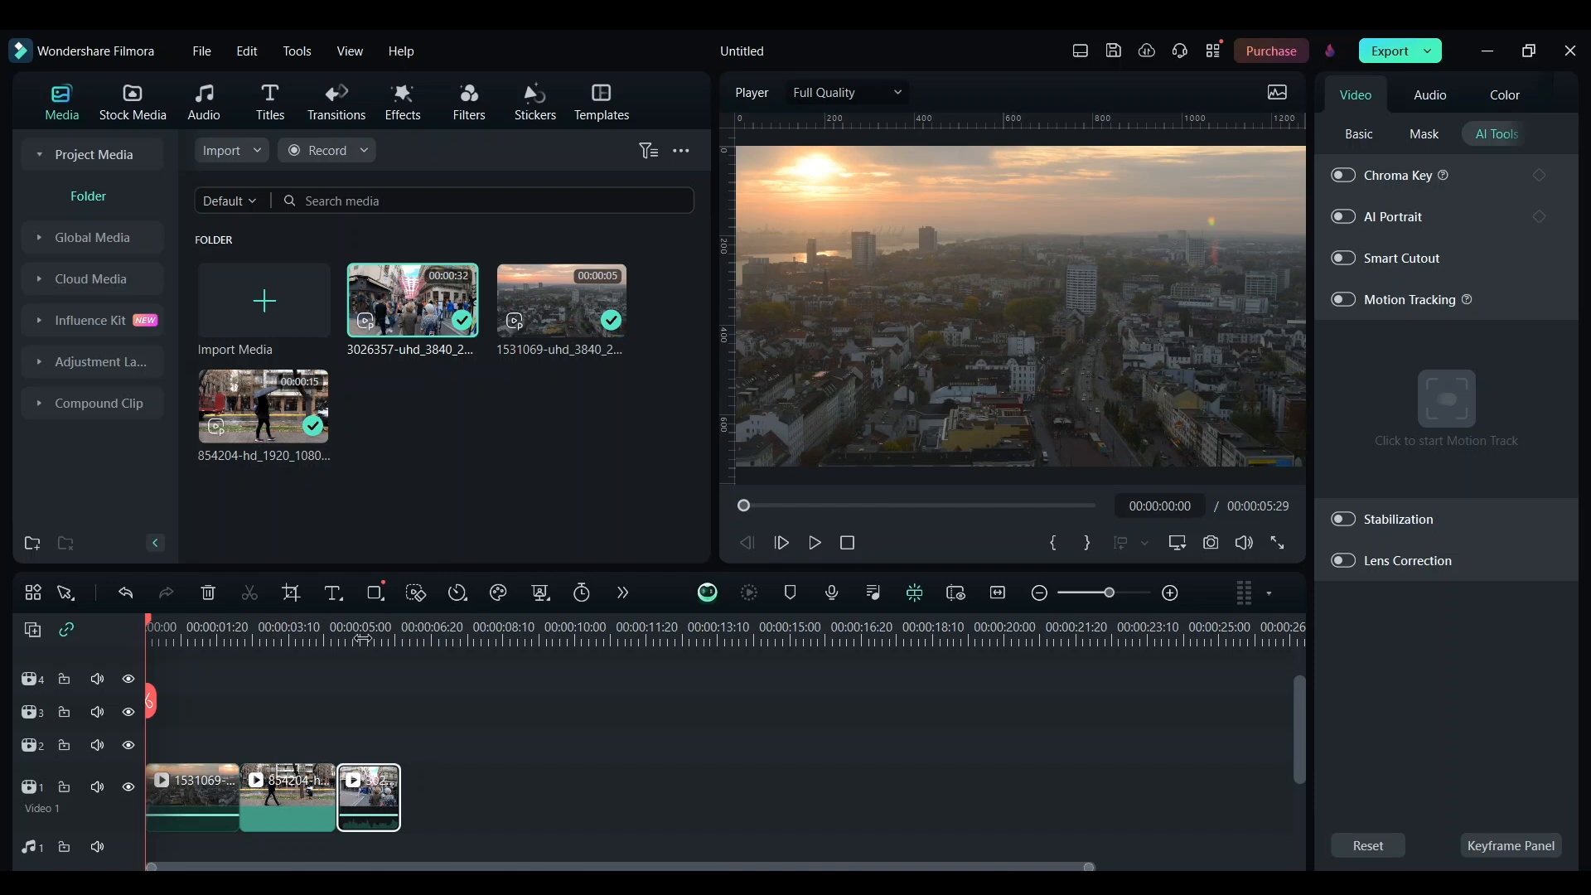
pyautogui.moveTo(363, 639); pyautogui.dragTo(558, 632)
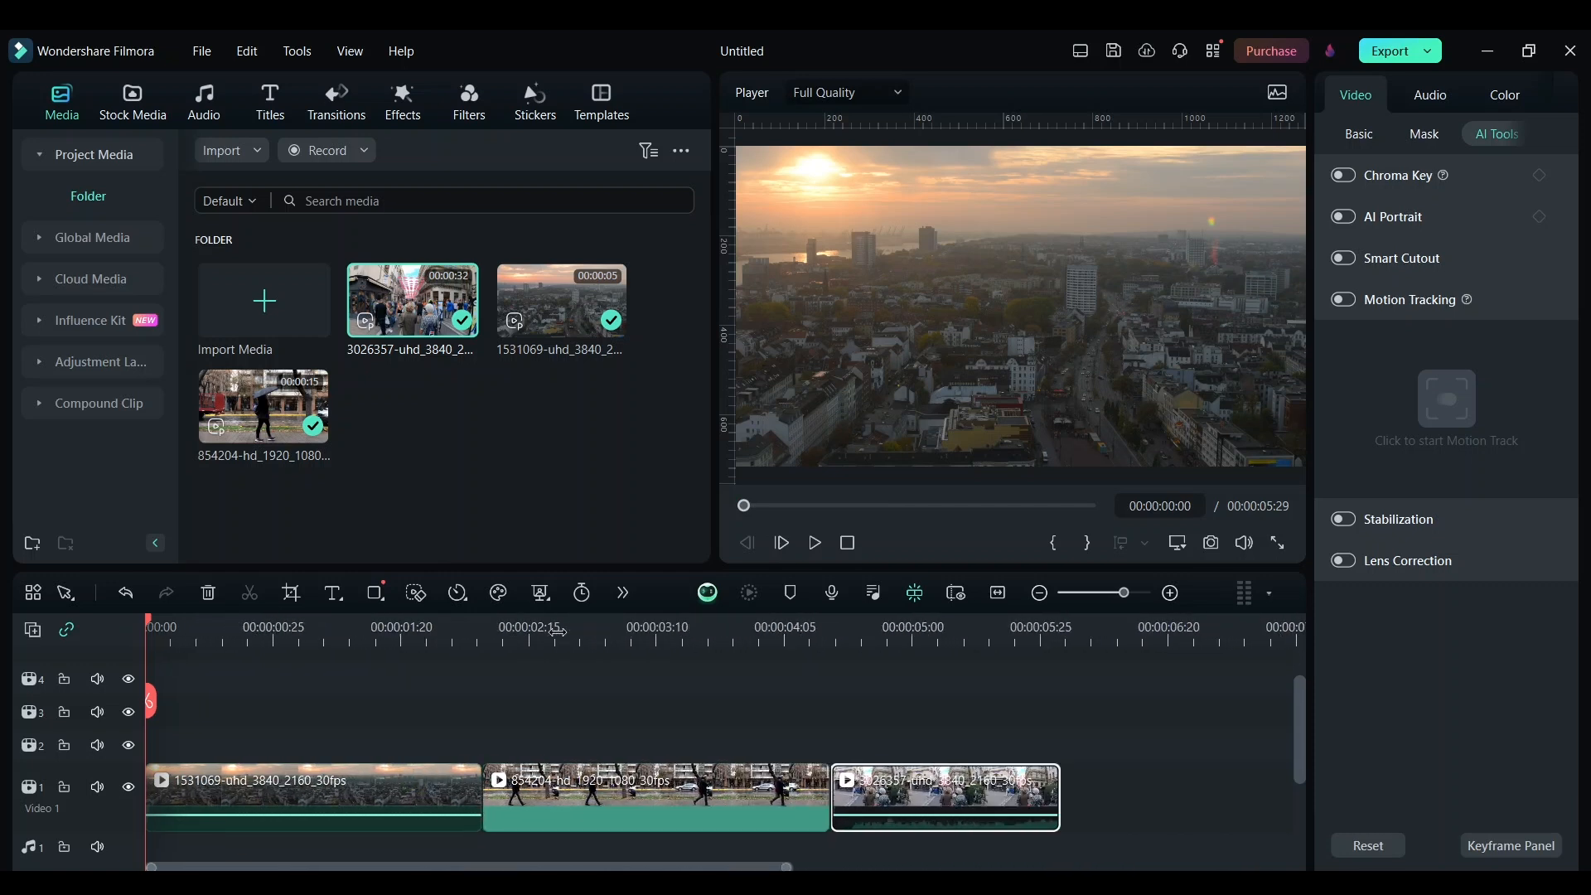
pyautogui.click(331, 634)
pyautogui.click(625, 636)
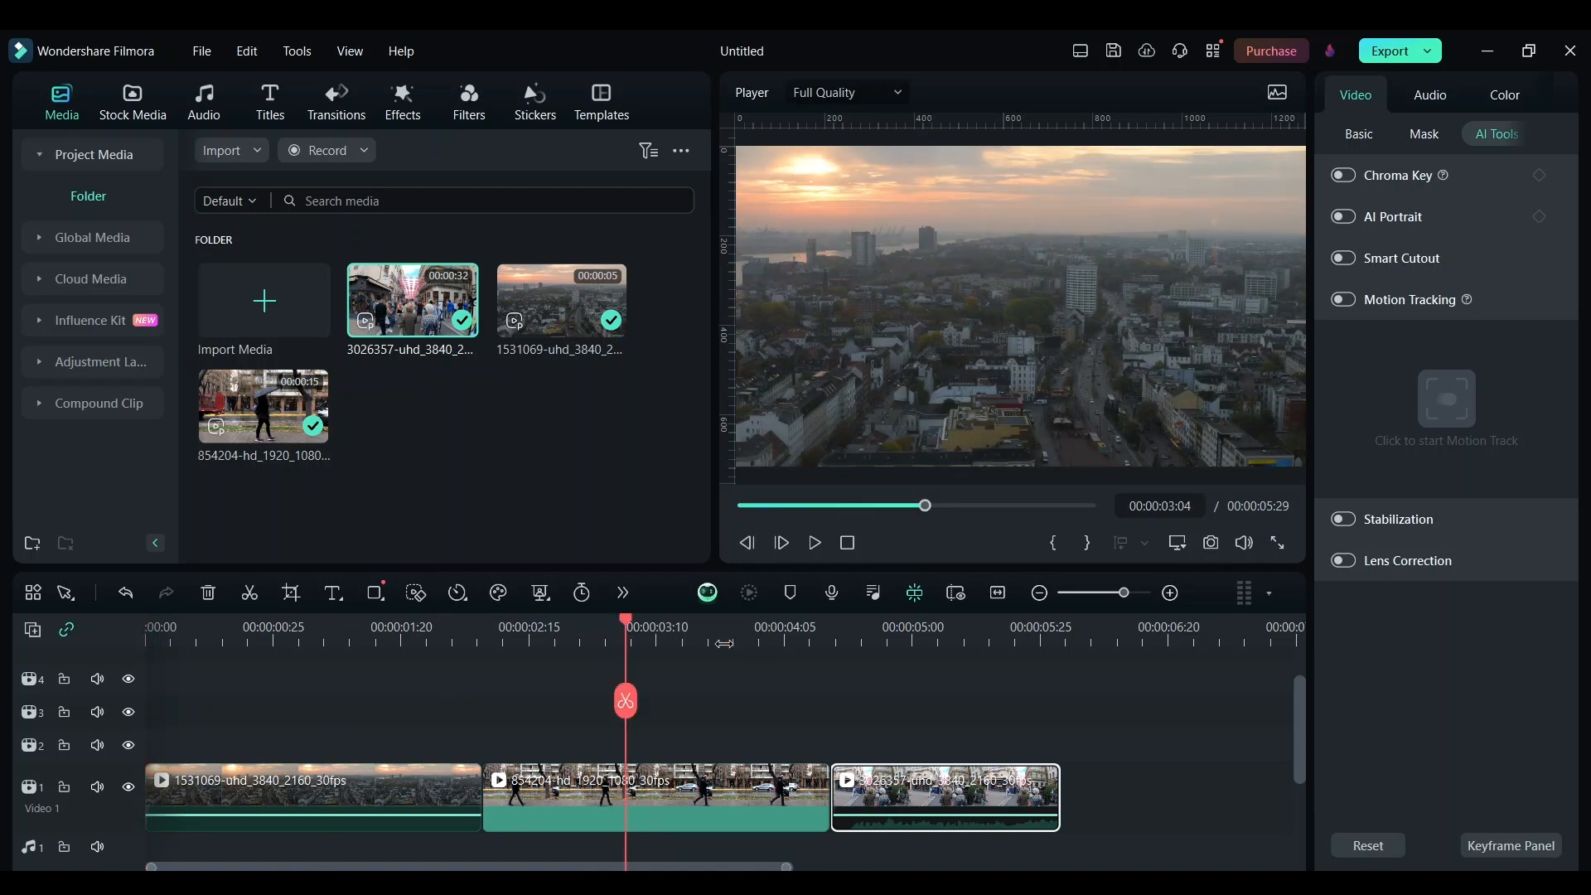
pyautogui.click(913, 636)
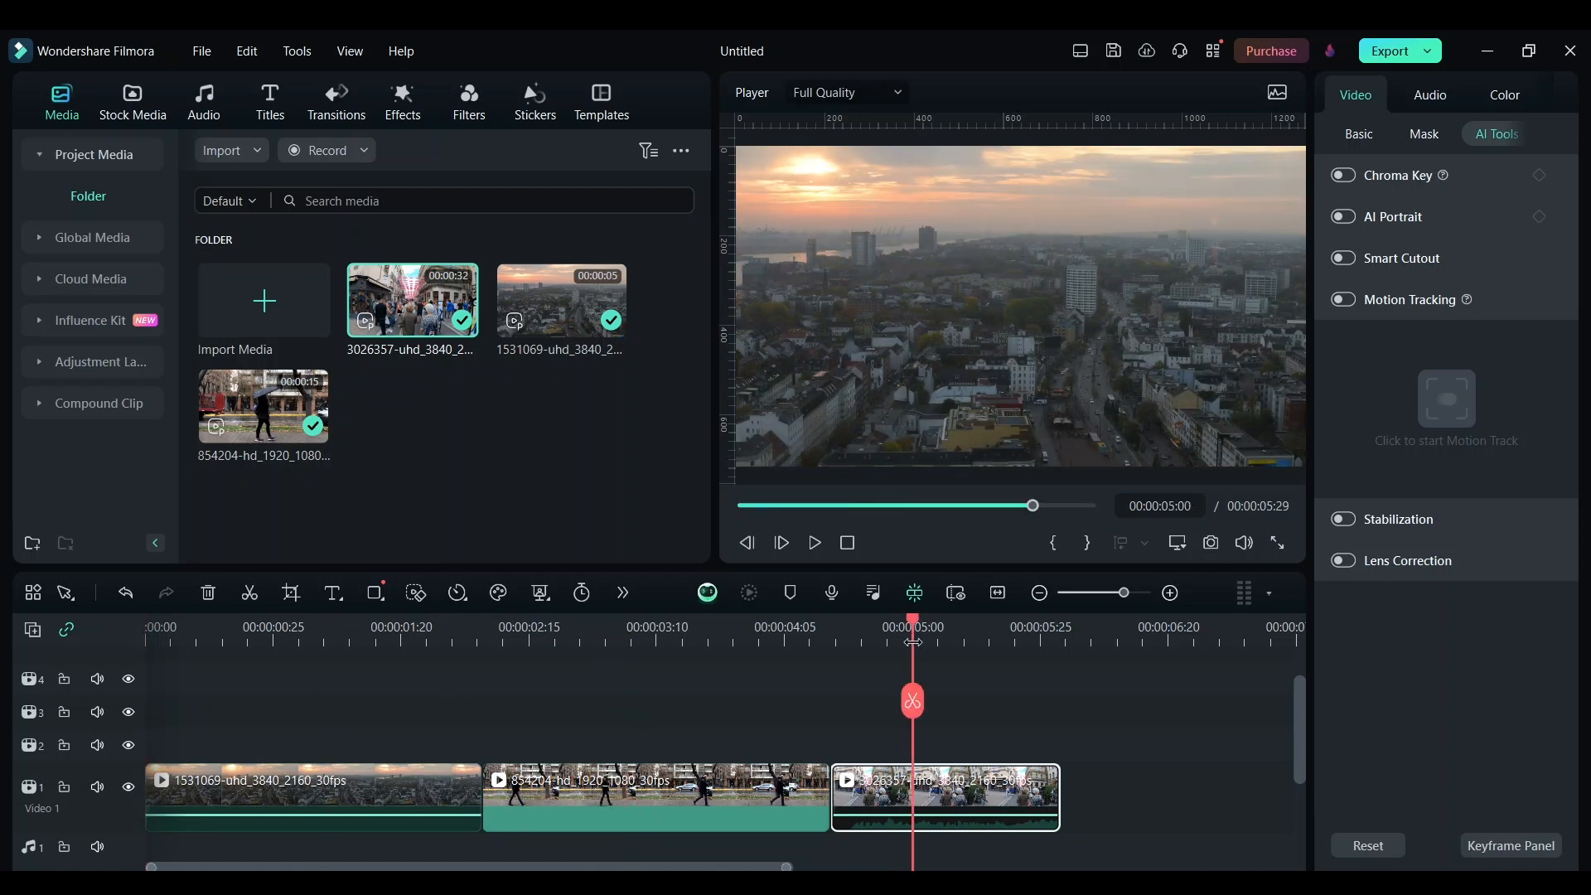
pyautogui.click(320, 639)
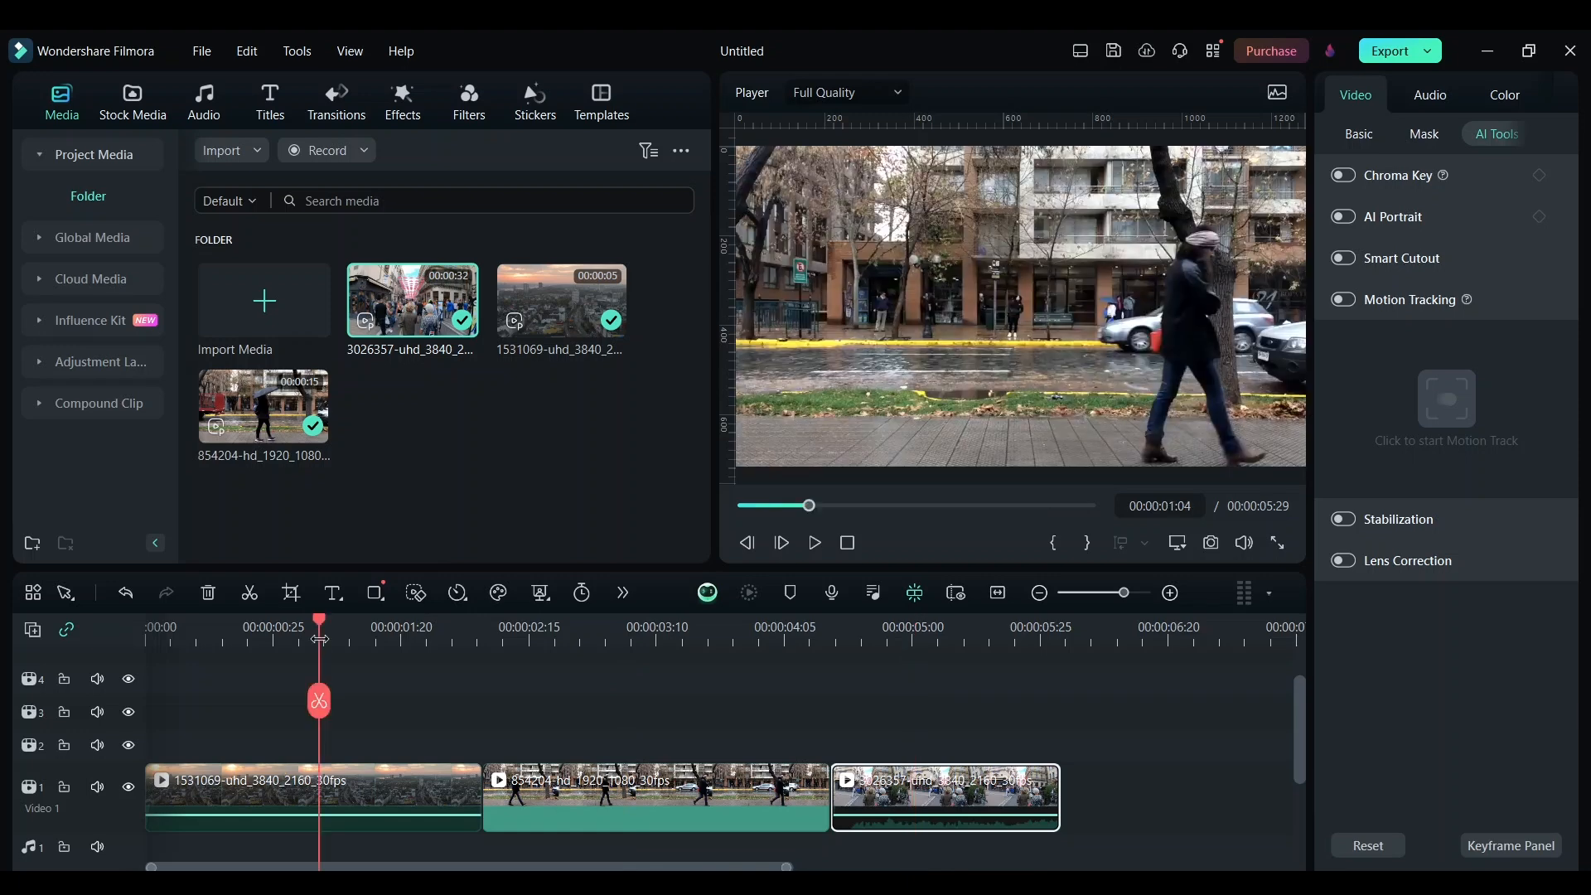
# Apply the Cinema 21:9 border effect on track 3 above the clips and stretch it to the end of the last clip
pyautogui.click(403, 99)
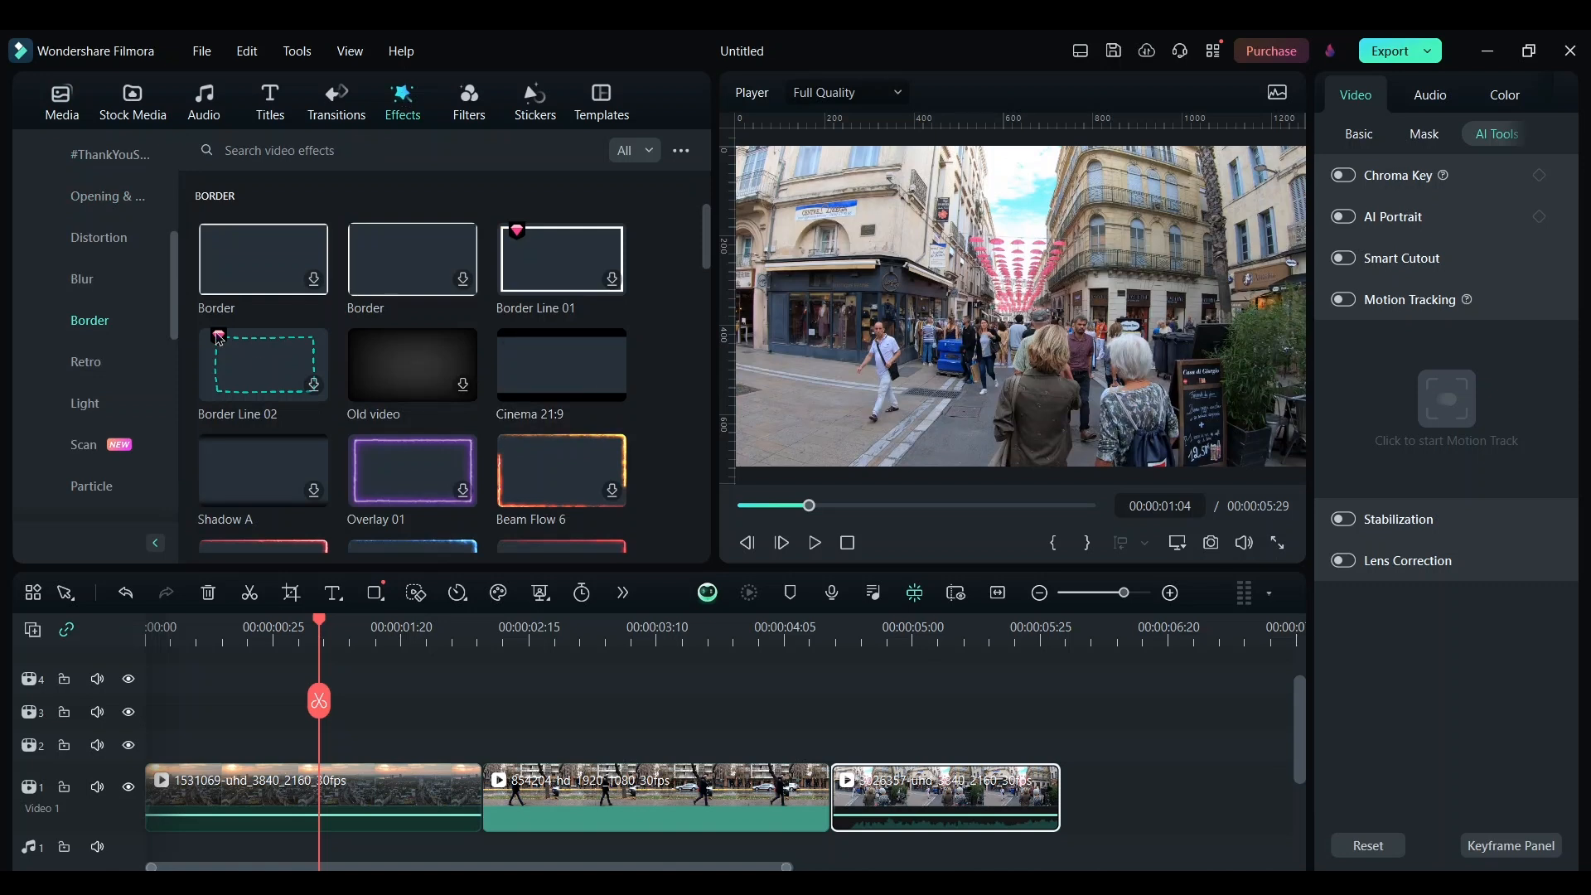
pyautogui.moveTo(599, 363); pyautogui.dragTo(144, 711)
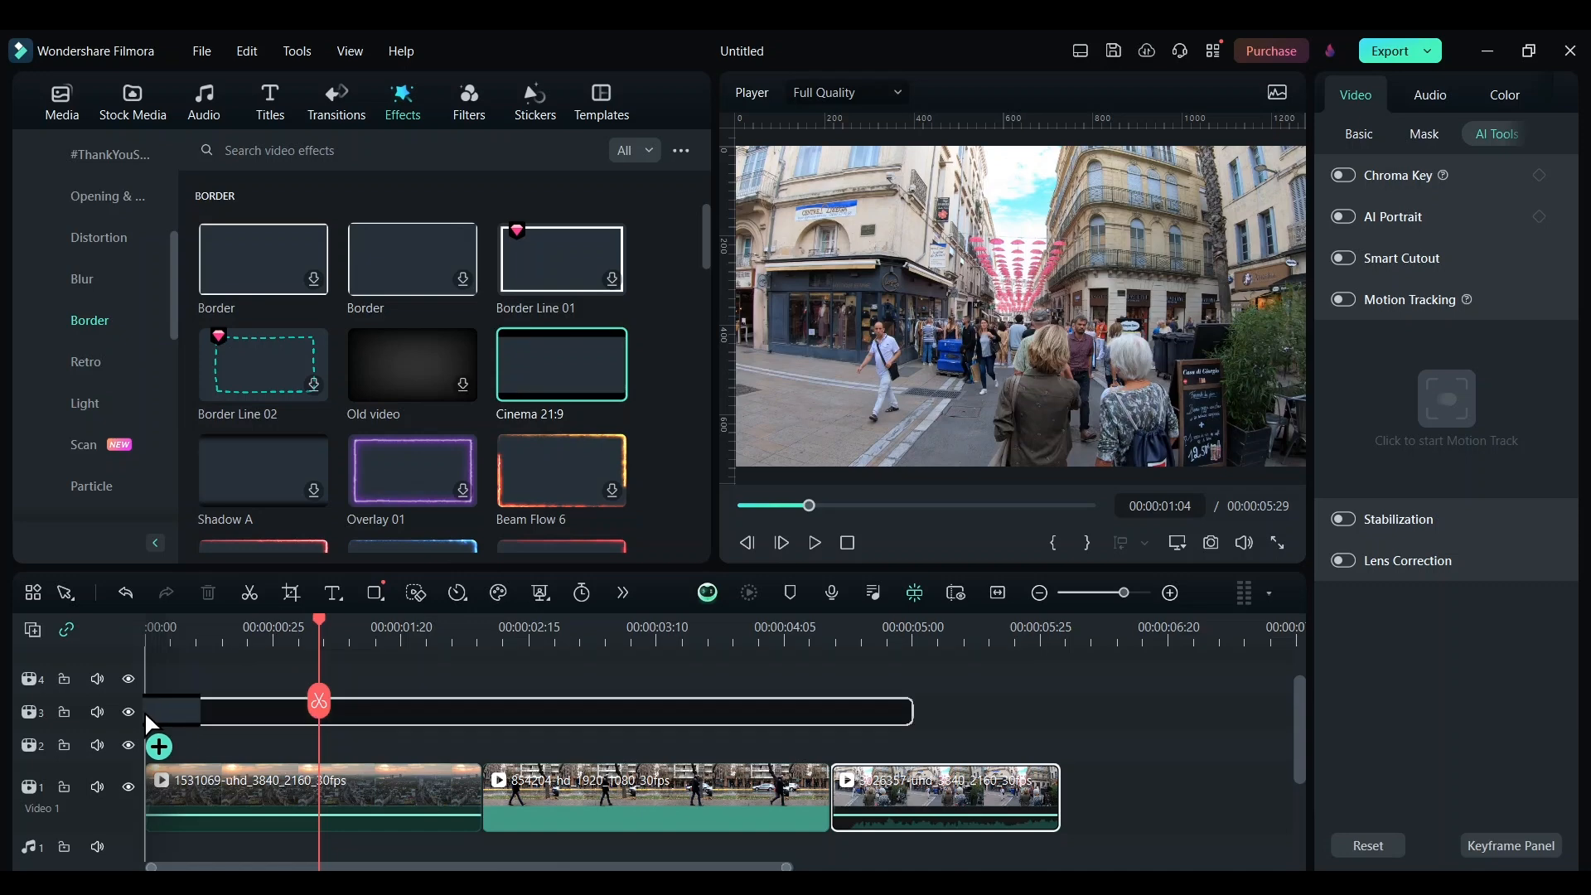
pyautogui.moveTo(145, 711); pyautogui.dragTo(144, 711)
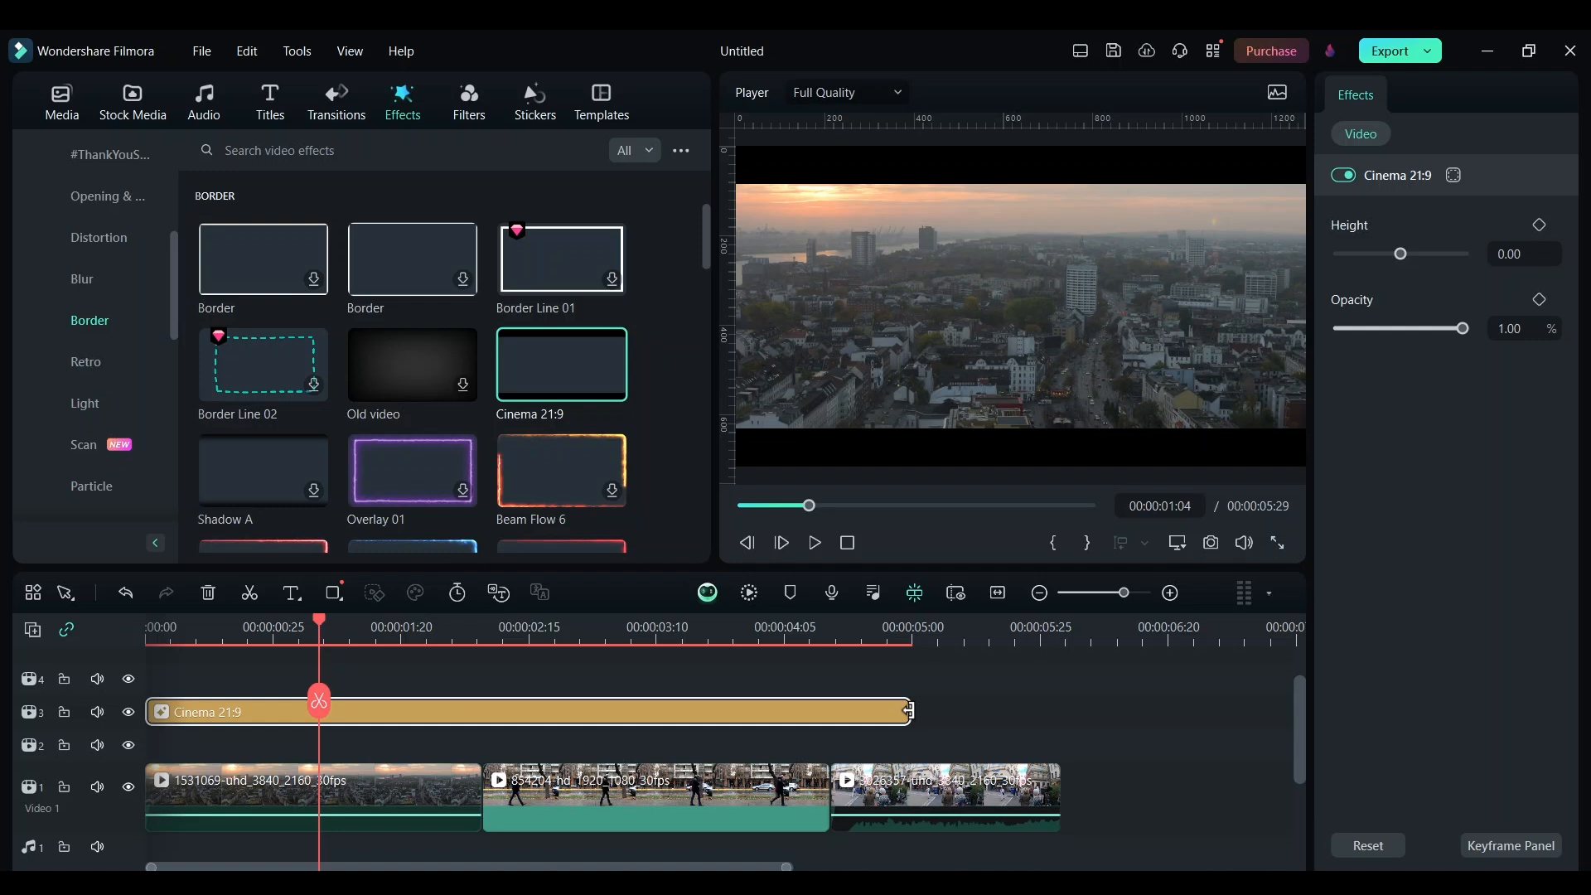
pyautogui.moveTo(909, 711); pyautogui.dragTo(1060, 717)
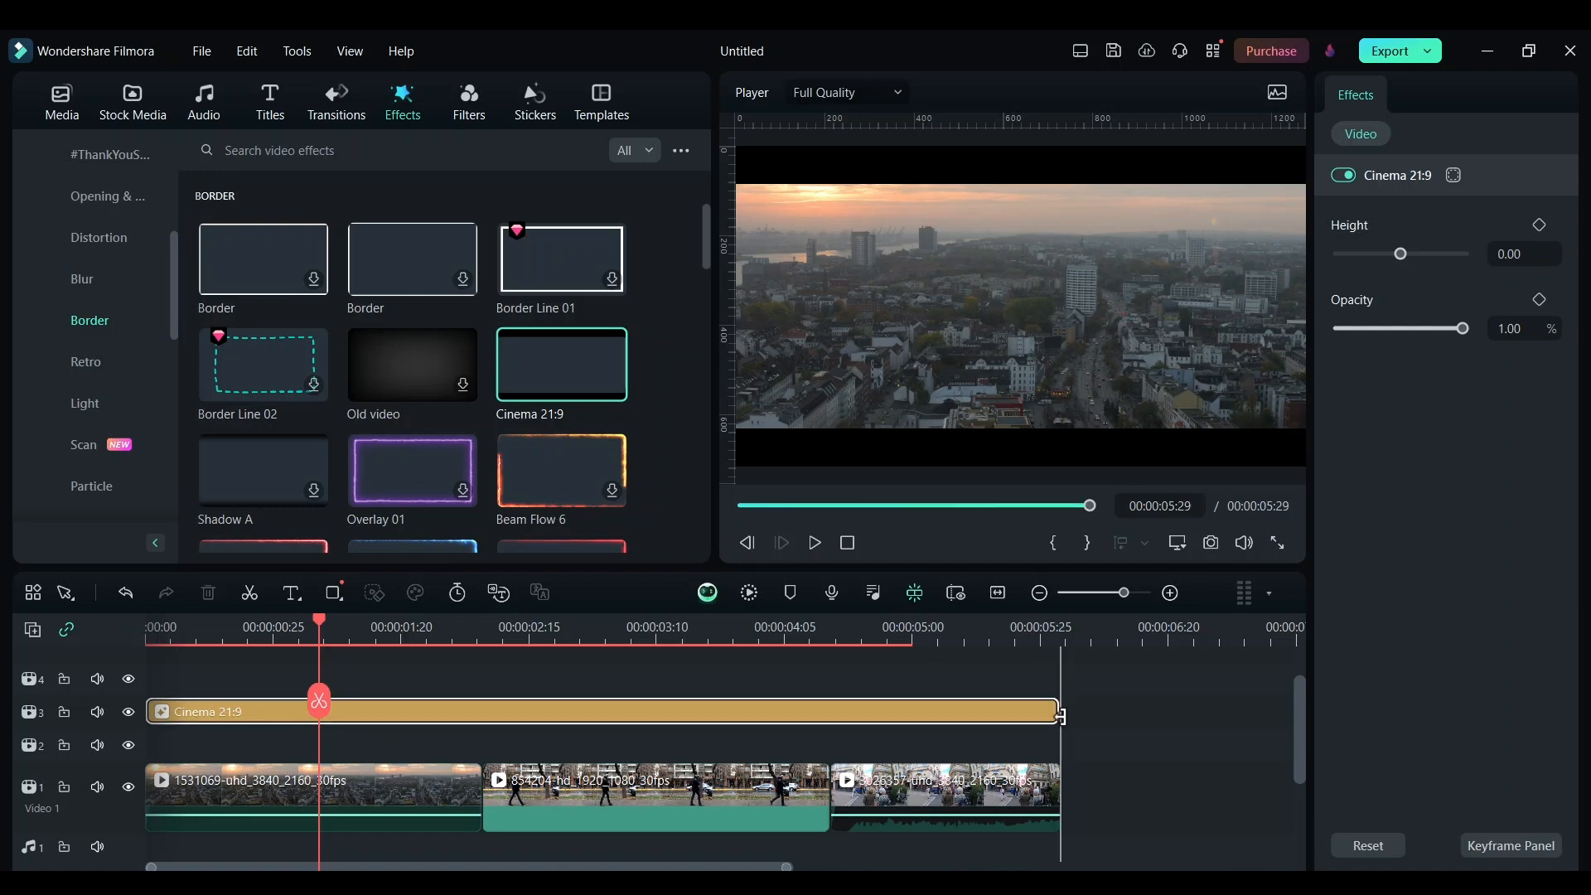
pyautogui.moveTo(1060, 717); pyautogui.dragTo(1064, 725)
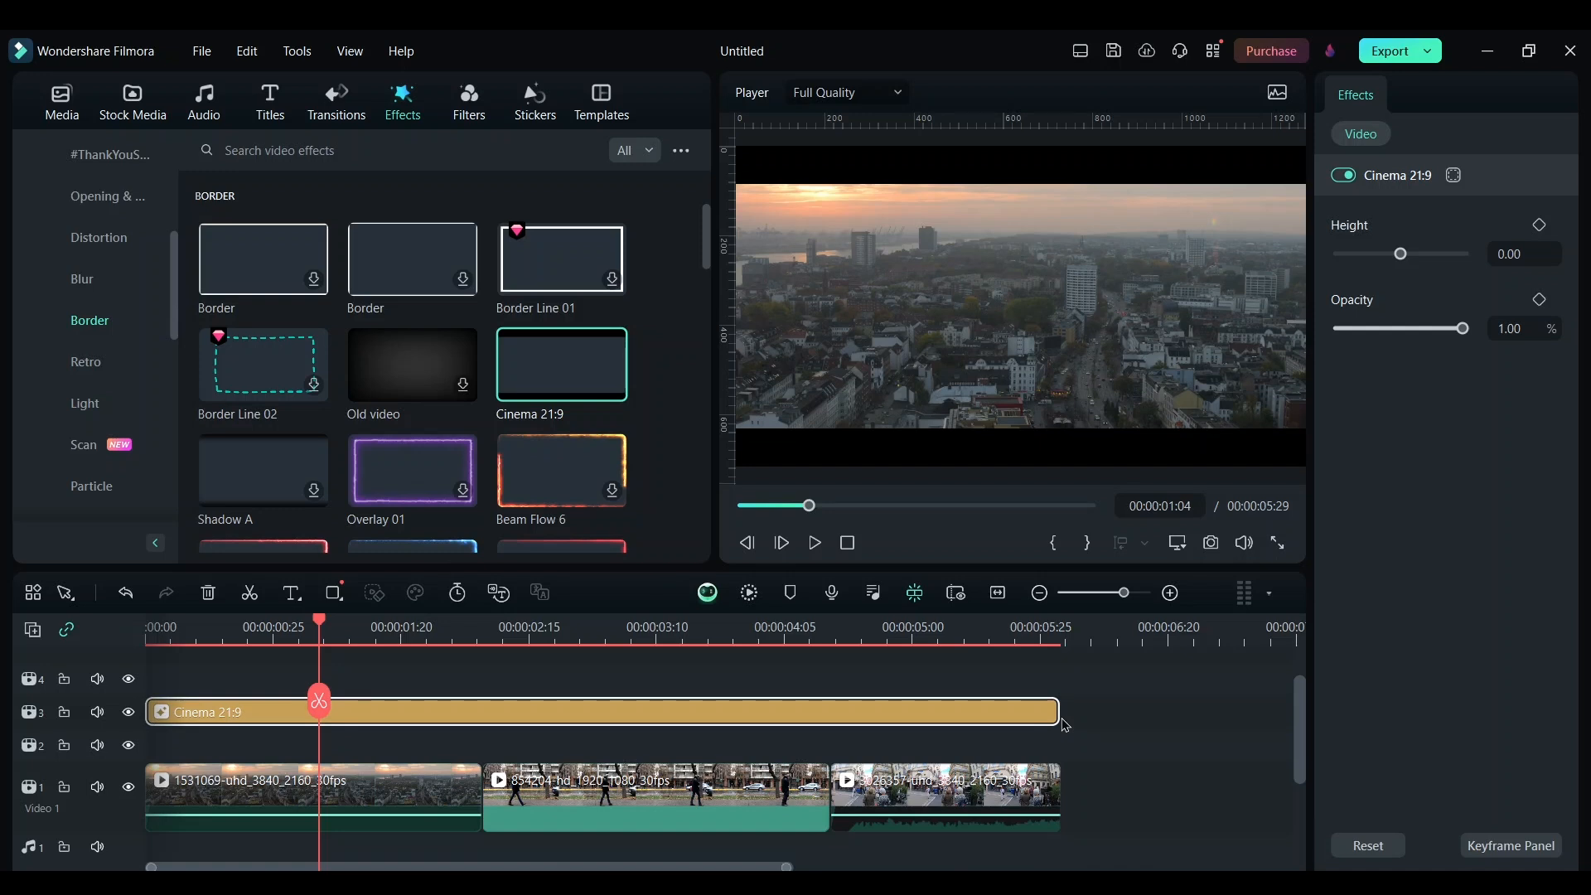
# Apply the SLog 709 Style LUT to the first aerial city clip with 88% strength
pyautogui.click(549, 627)
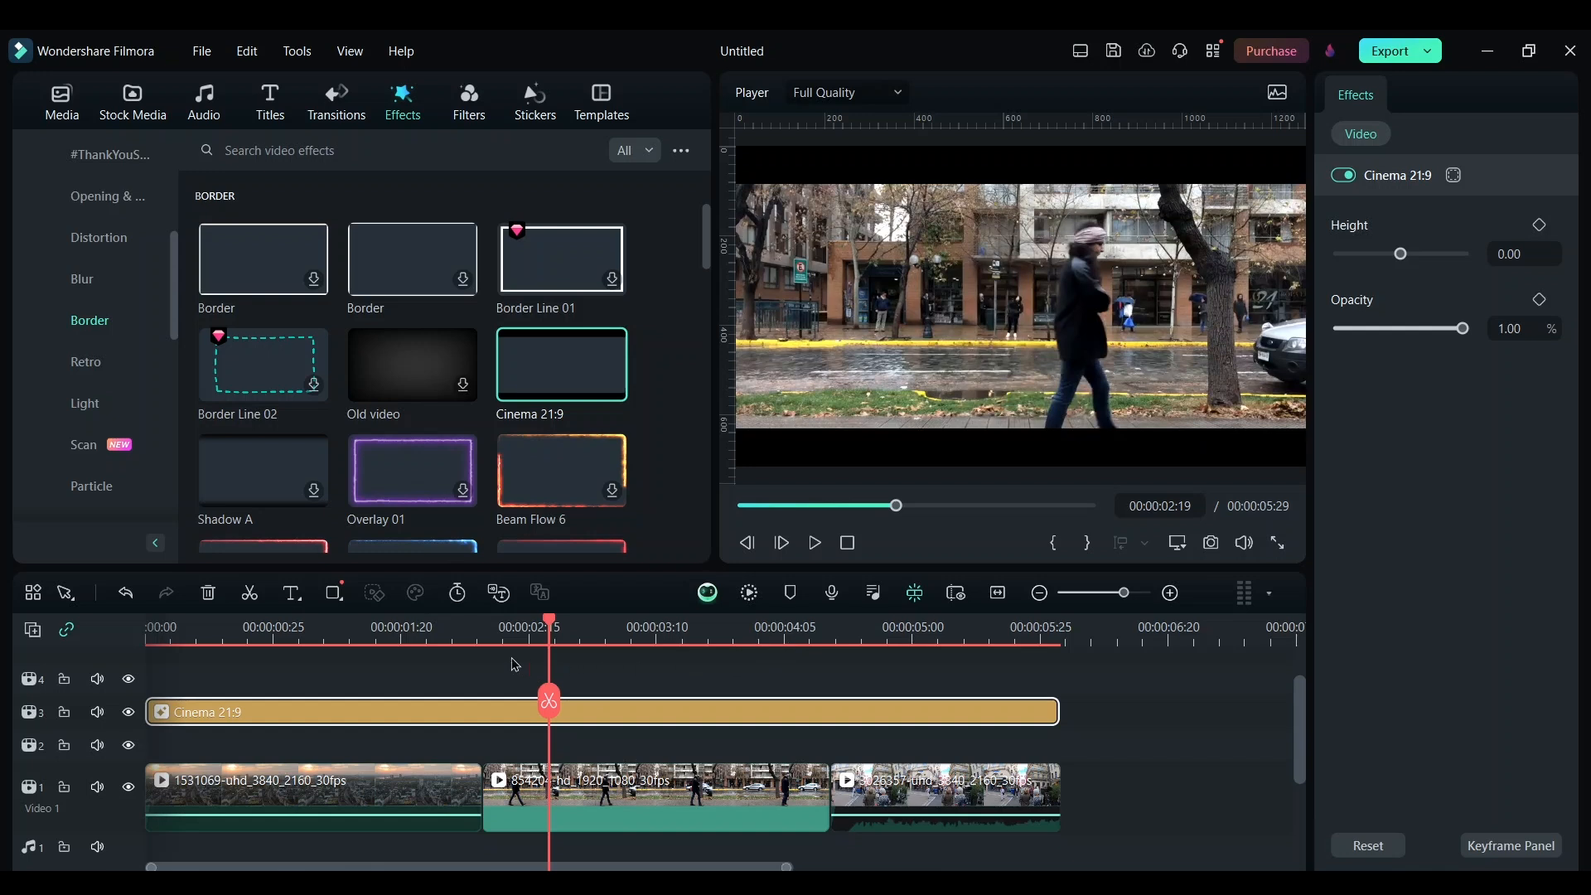
pyautogui.click(314, 639)
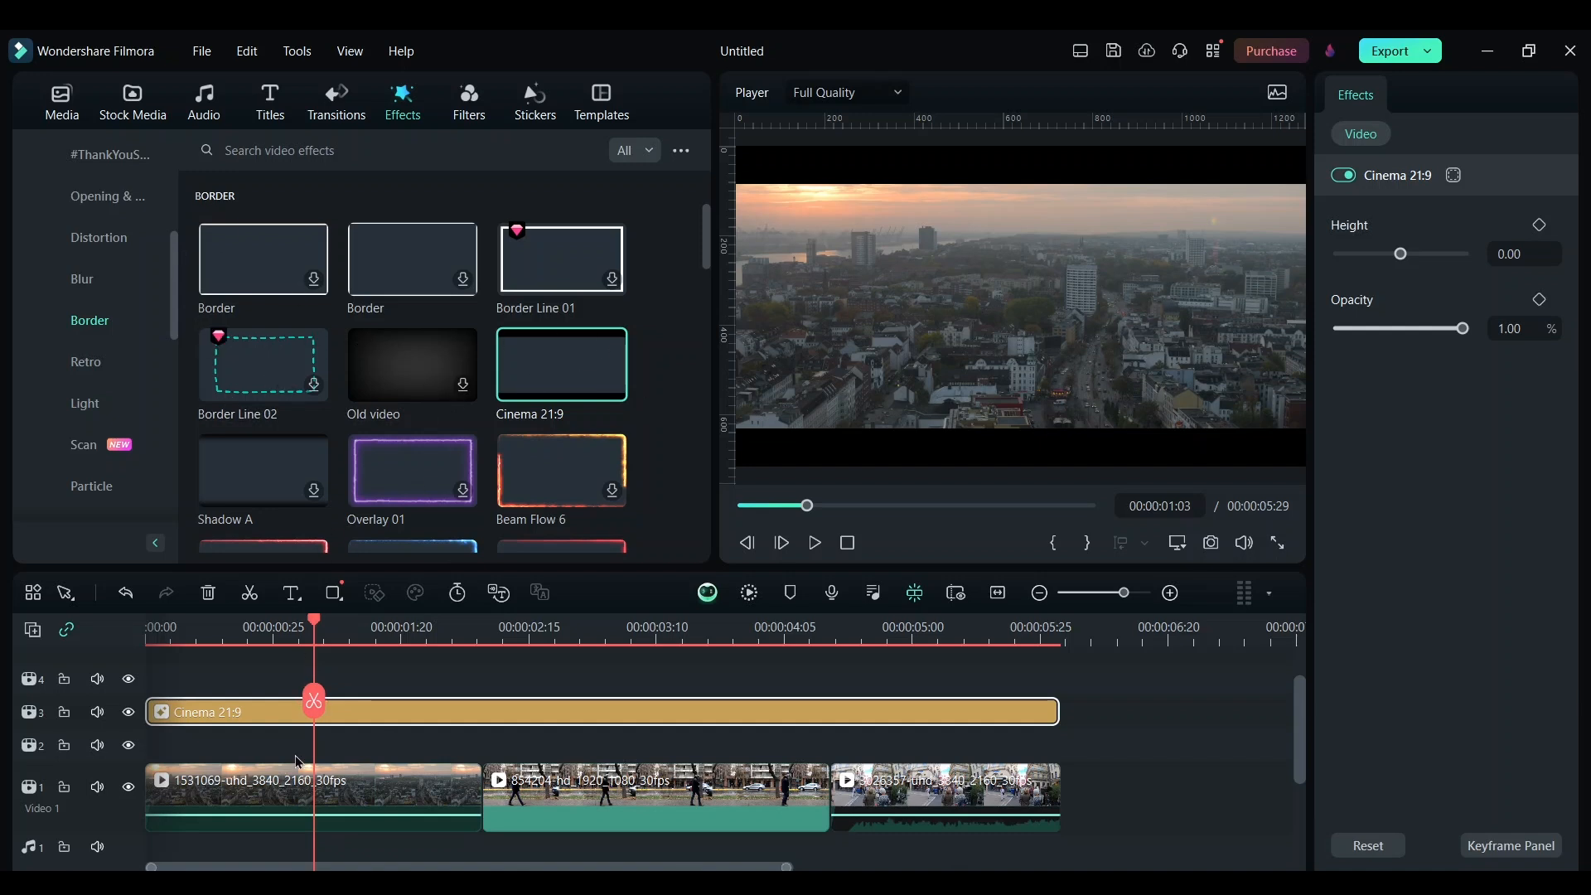
pyautogui.click(294, 798)
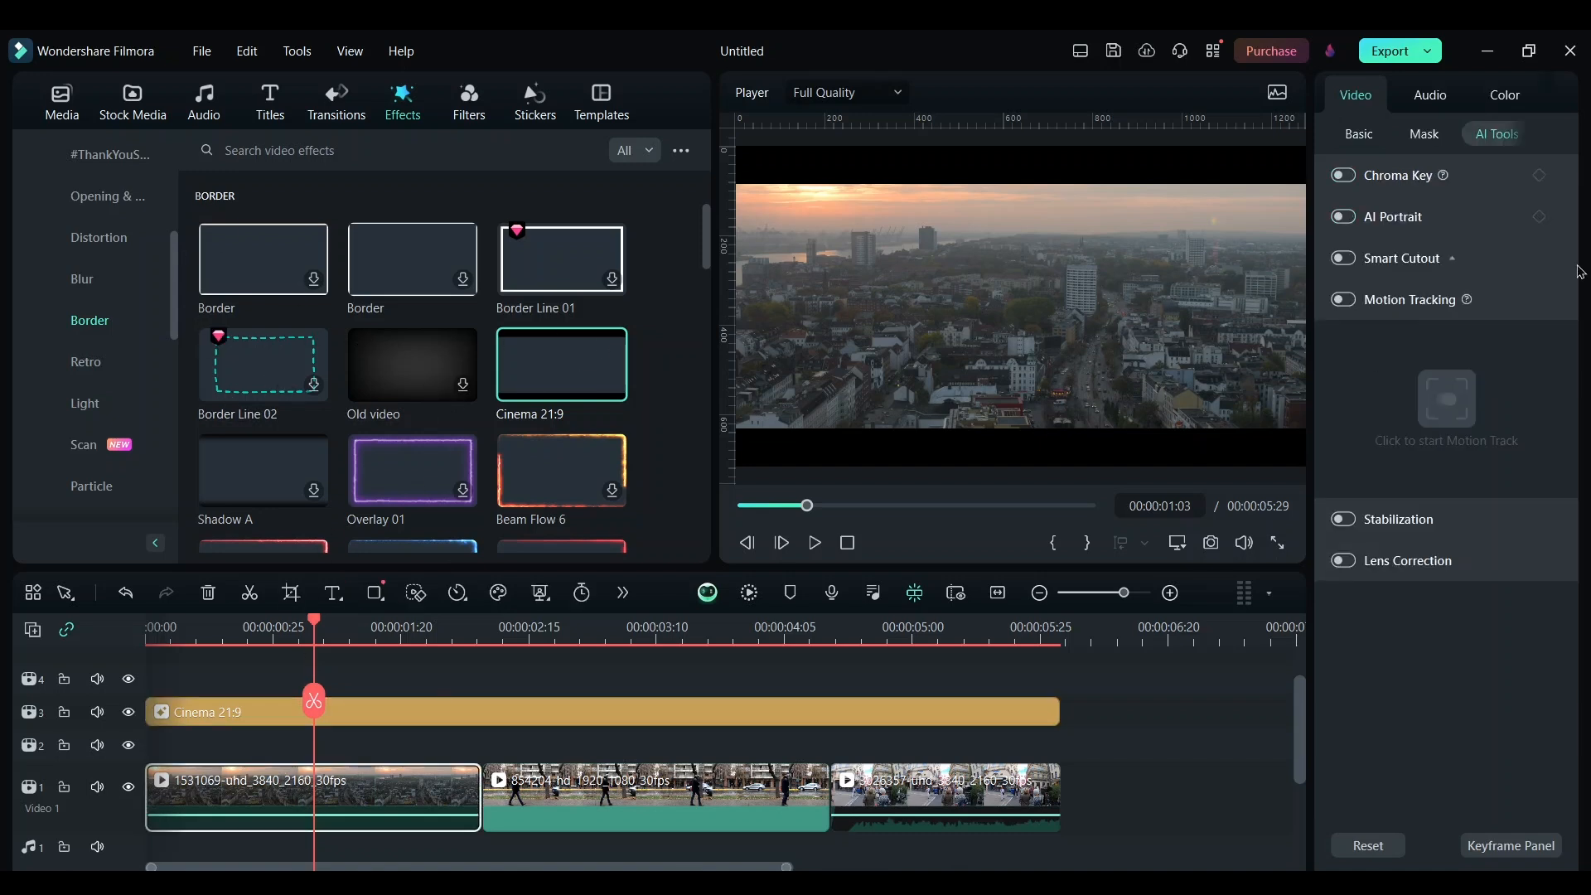
pyautogui.click(1505, 98)
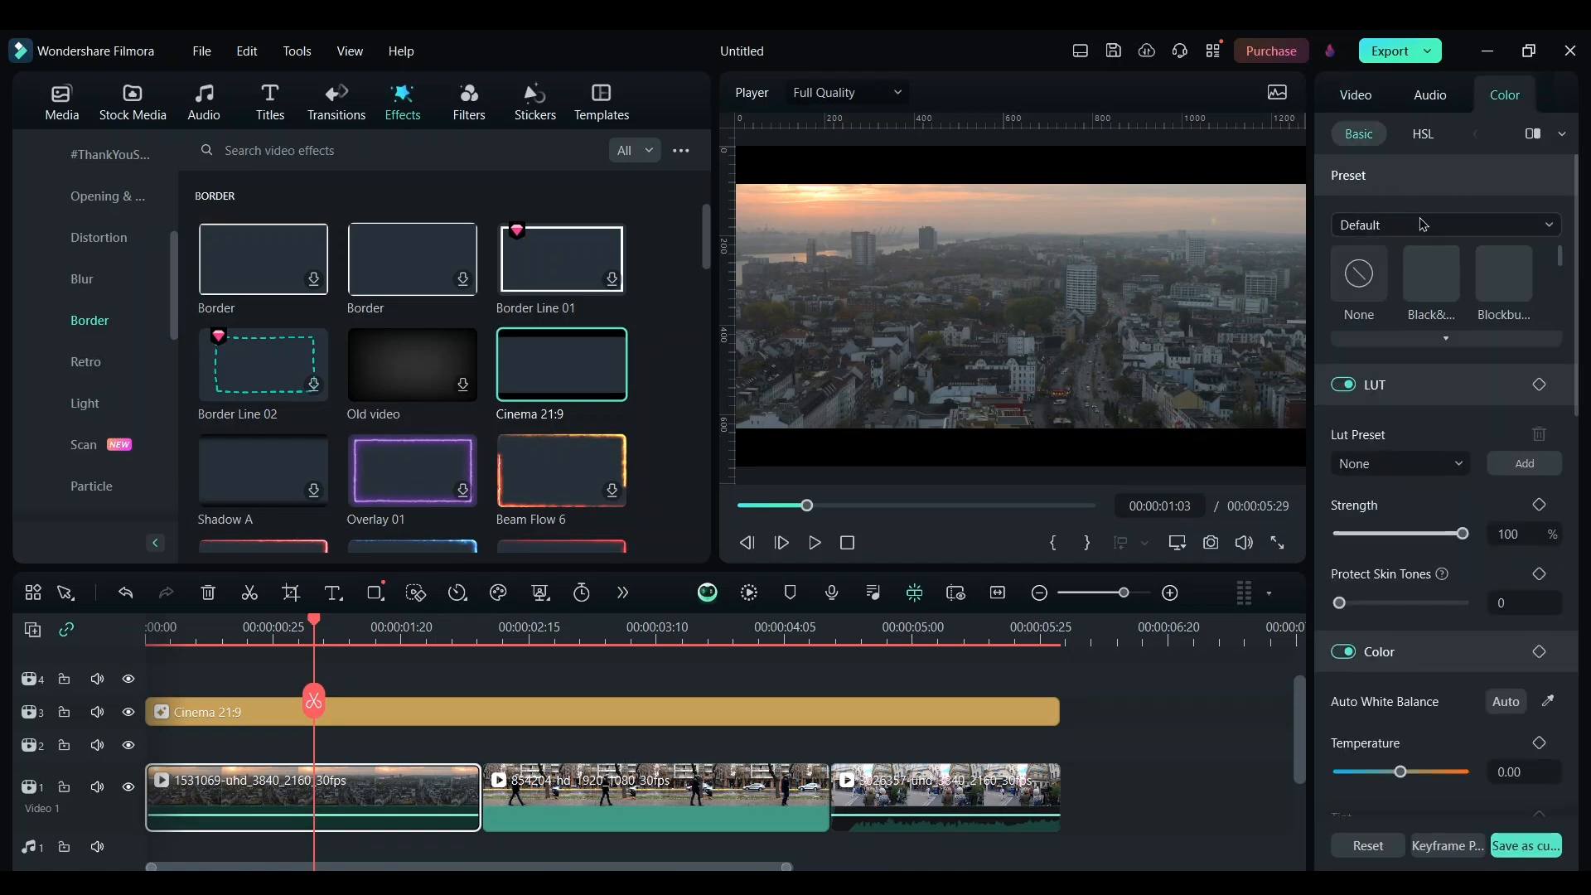
pyautogui.click(1433, 471)
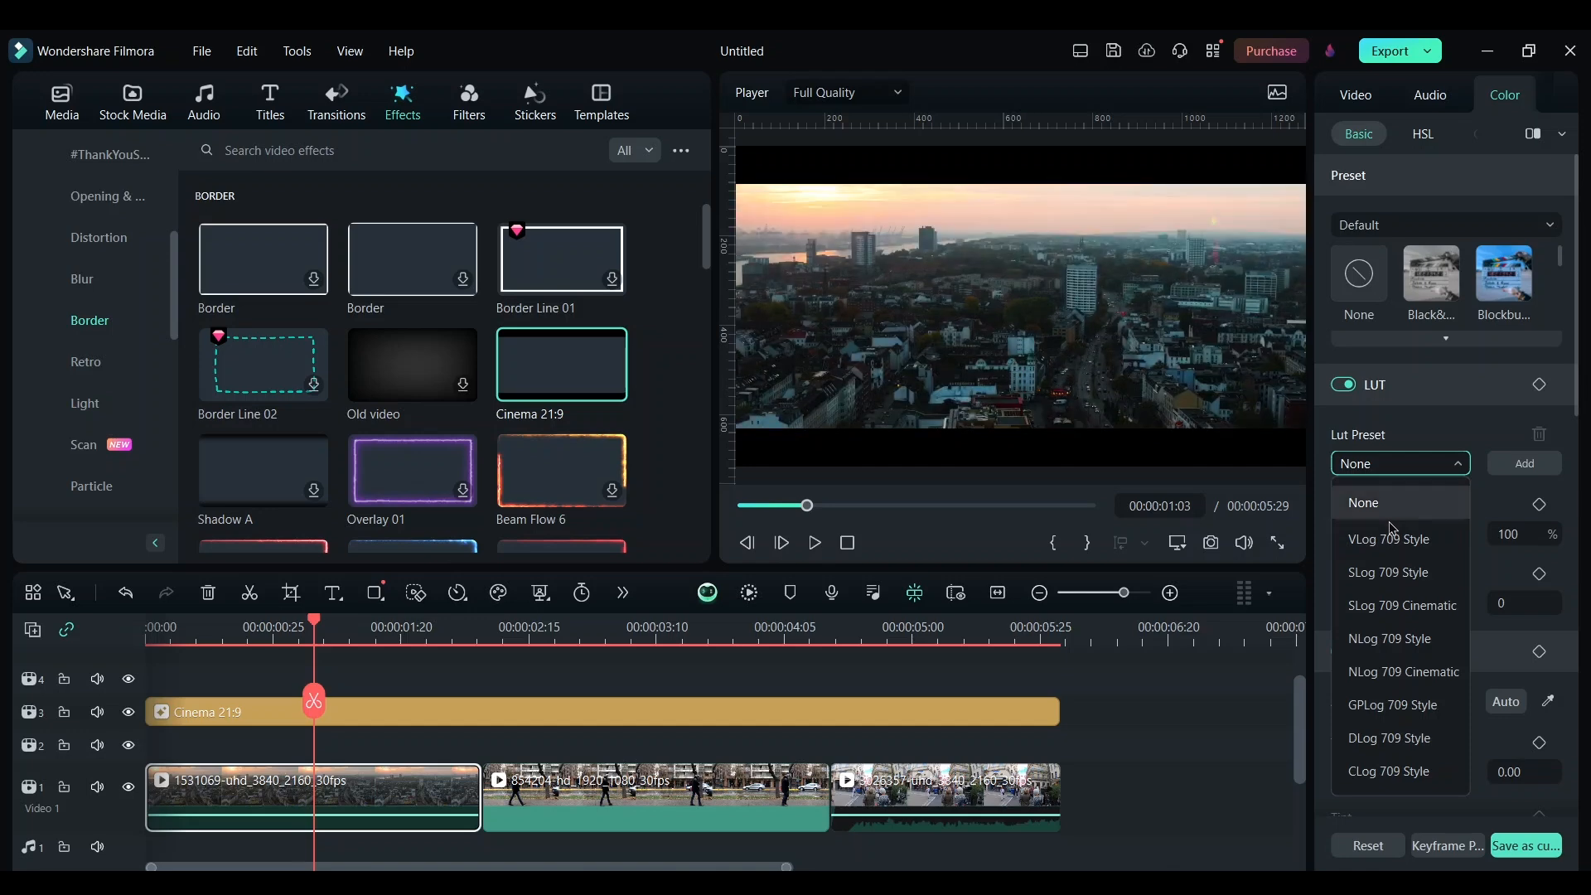
pyautogui.click(1410, 574)
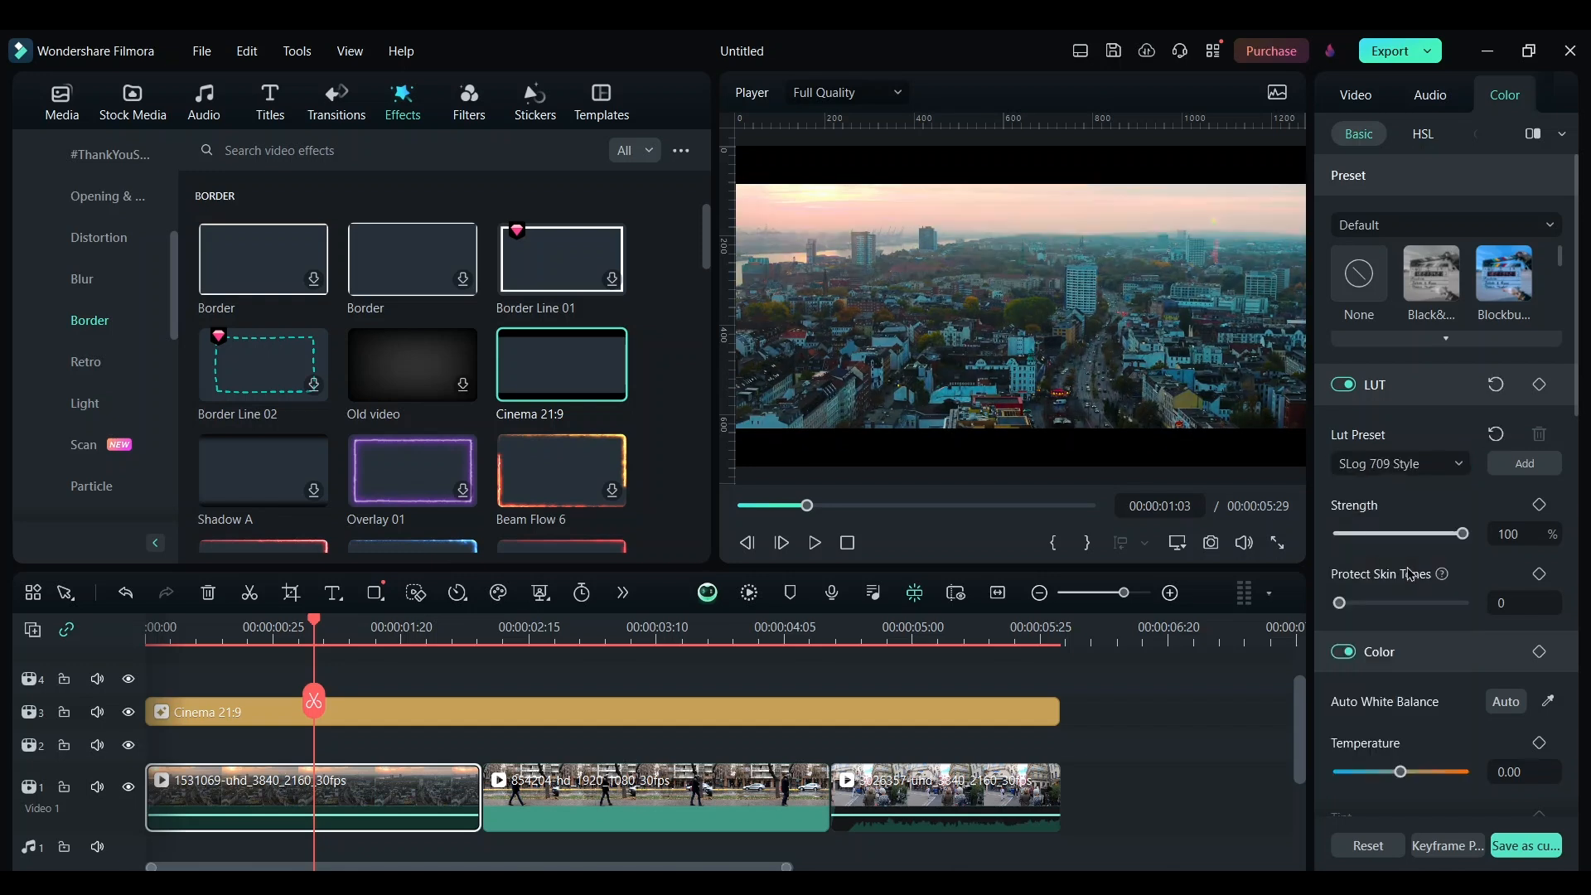
pyautogui.moveTo(1464, 537); pyautogui.dragTo(1446, 536)
# Set the first clip's temperature to 9 and its highlight to -83
pyautogui.scroll(-3, 1468, 571)
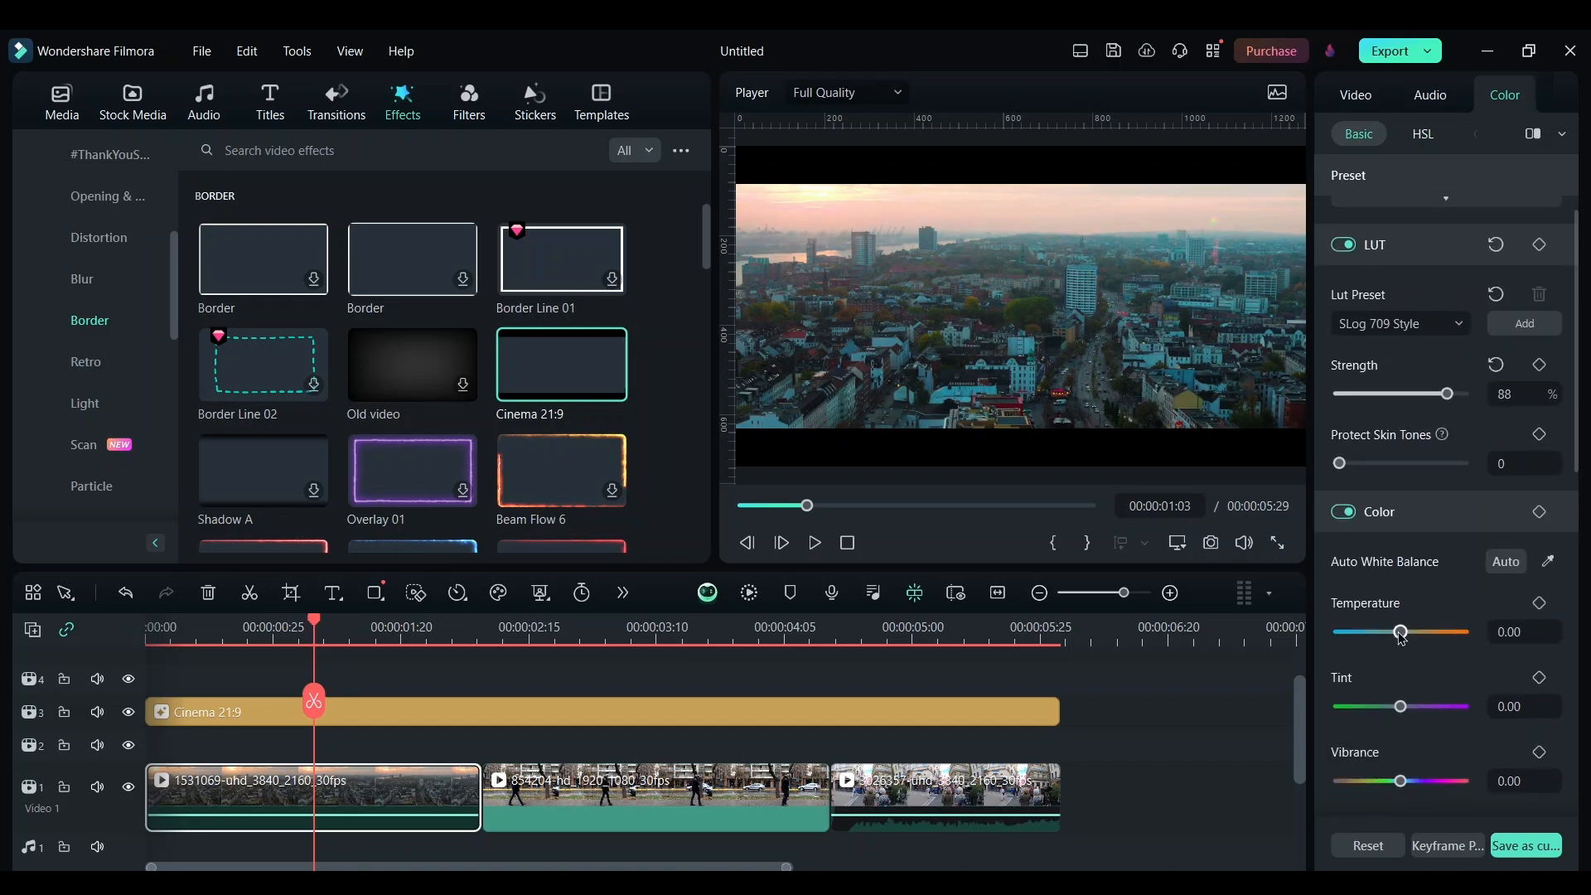
pyautogui.moveTo(1405, 638); pyautogui.dragTo(1411, 638)
pyautogui.scroll(-2, 1433, 696)
pyautogui.scroll(-5, 1430, 696)
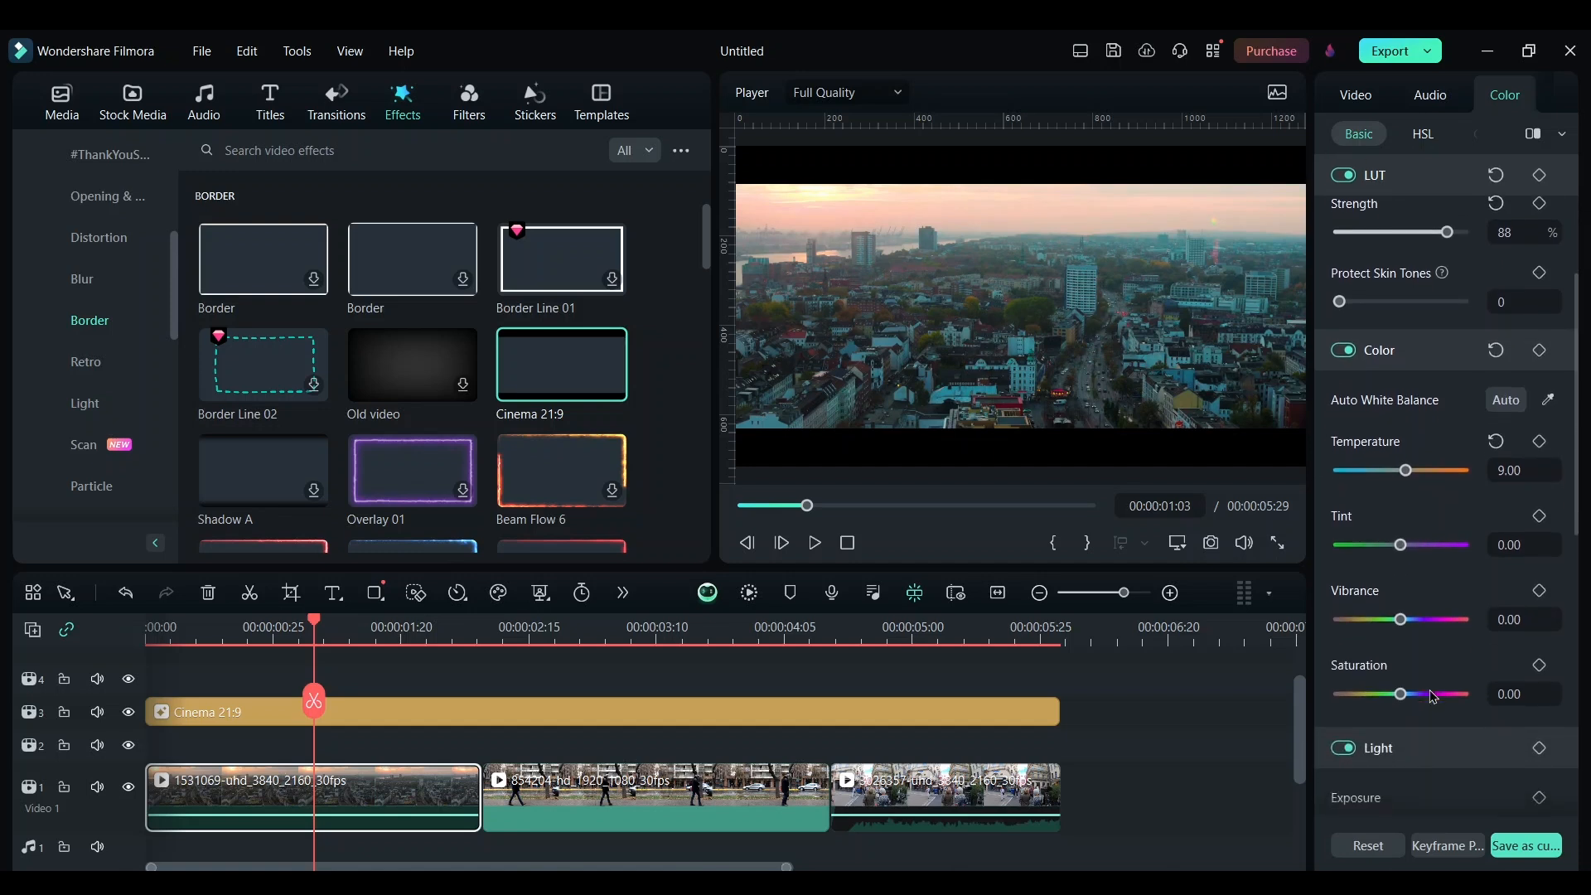
pyautogui.scroll(-3, 1433, 696)
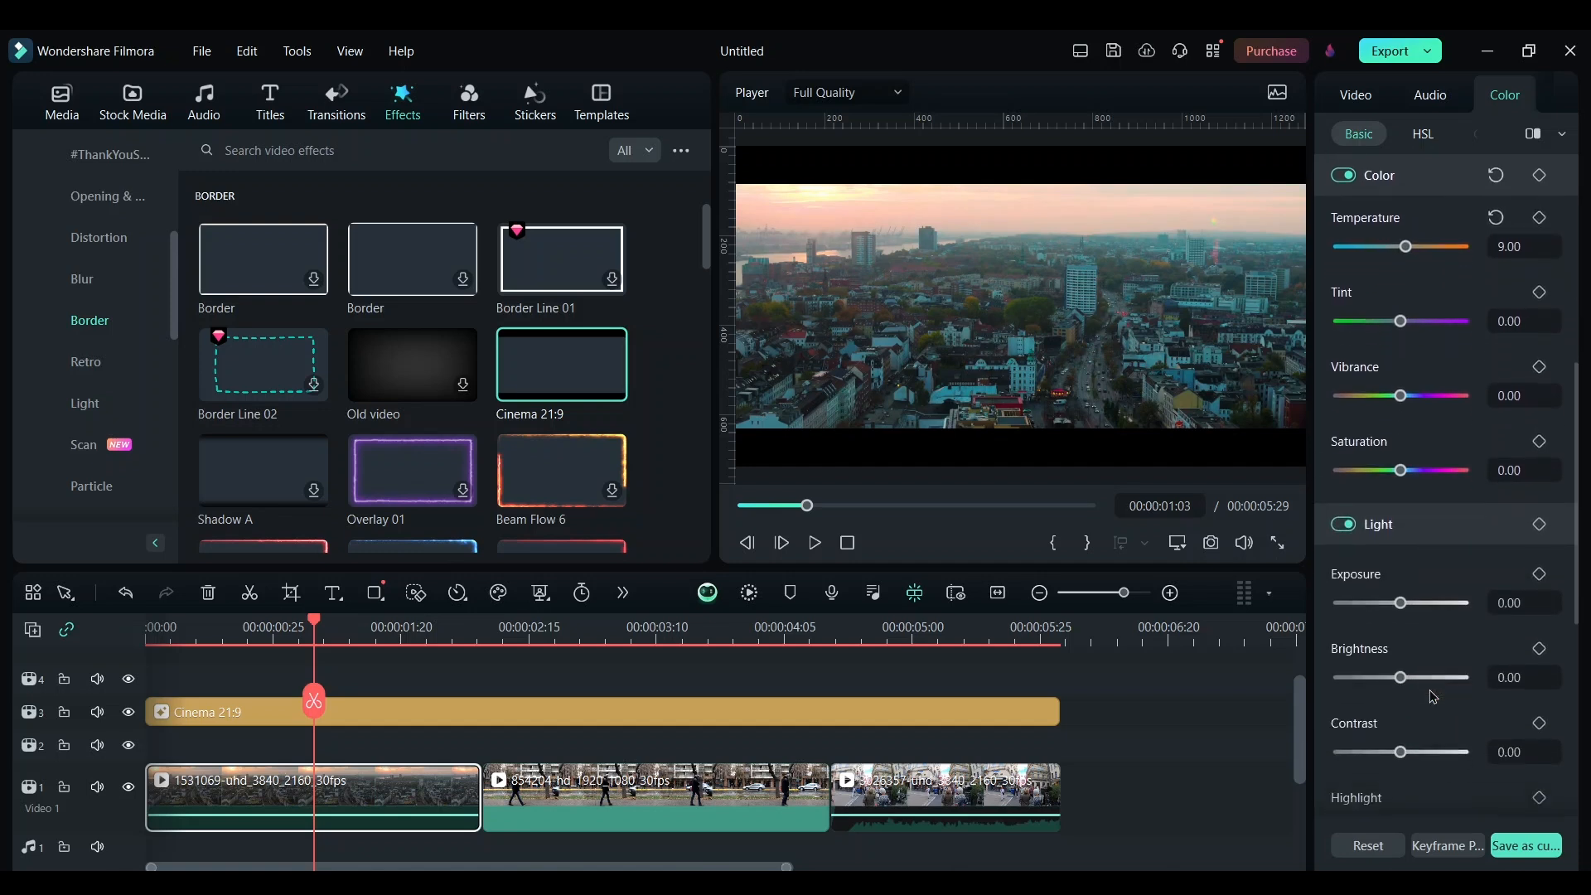
pyautogui.moveTo(1399, 751); pyautogui.dragTo(1349, 752)
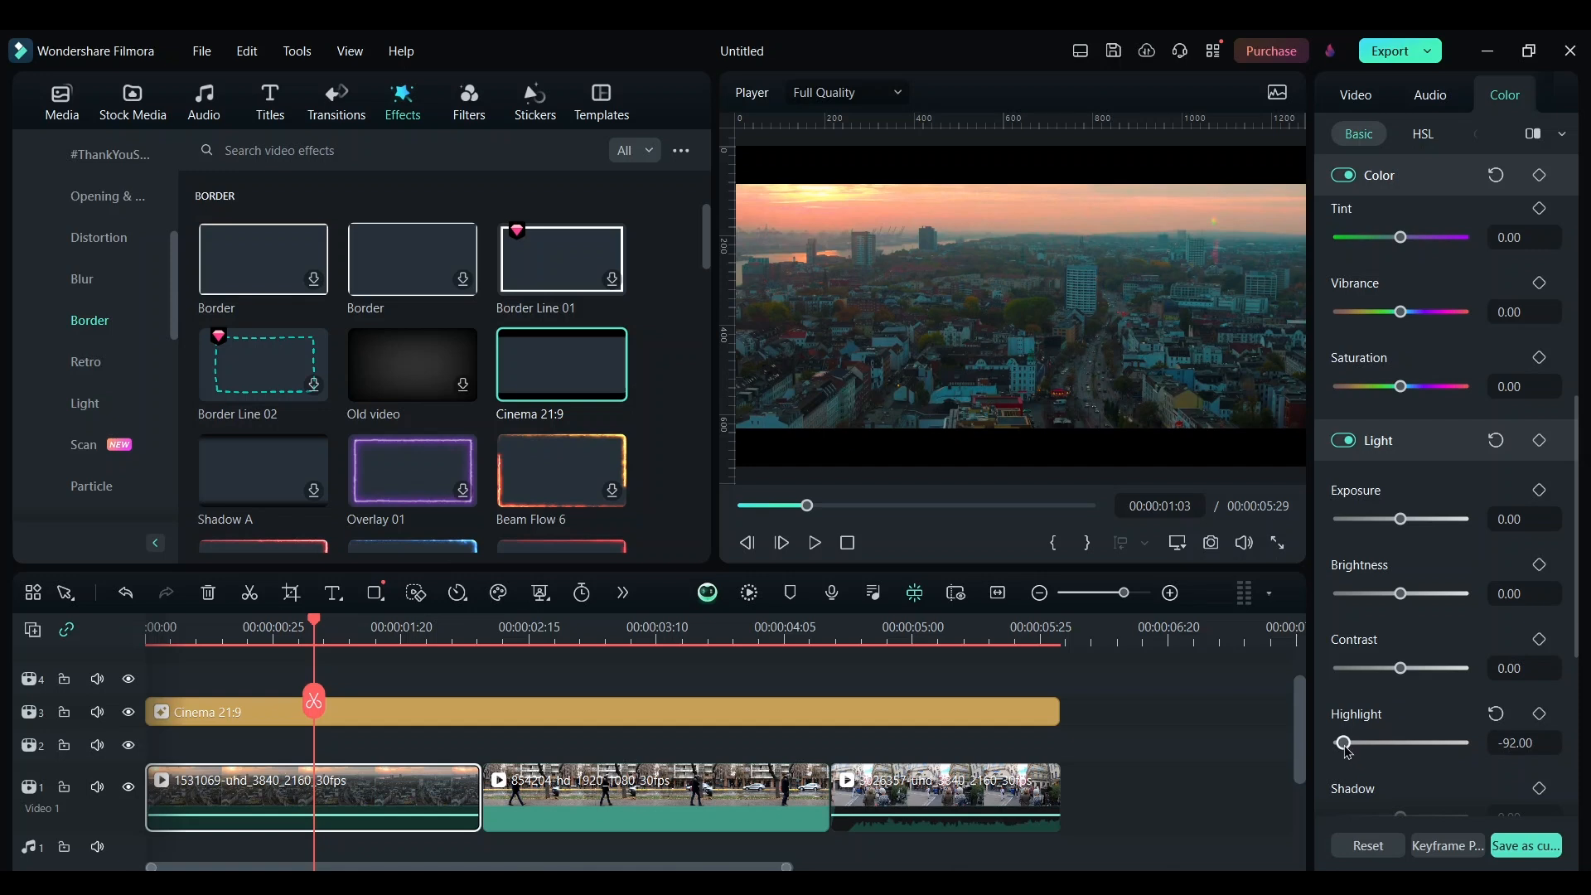
pyautogui.moveTo(1345, 751); pyautogui.dragTo(1350, 751)
# Raise the first clip's shadow to 23
pyautogui.scroll(-1, 1410, 689)
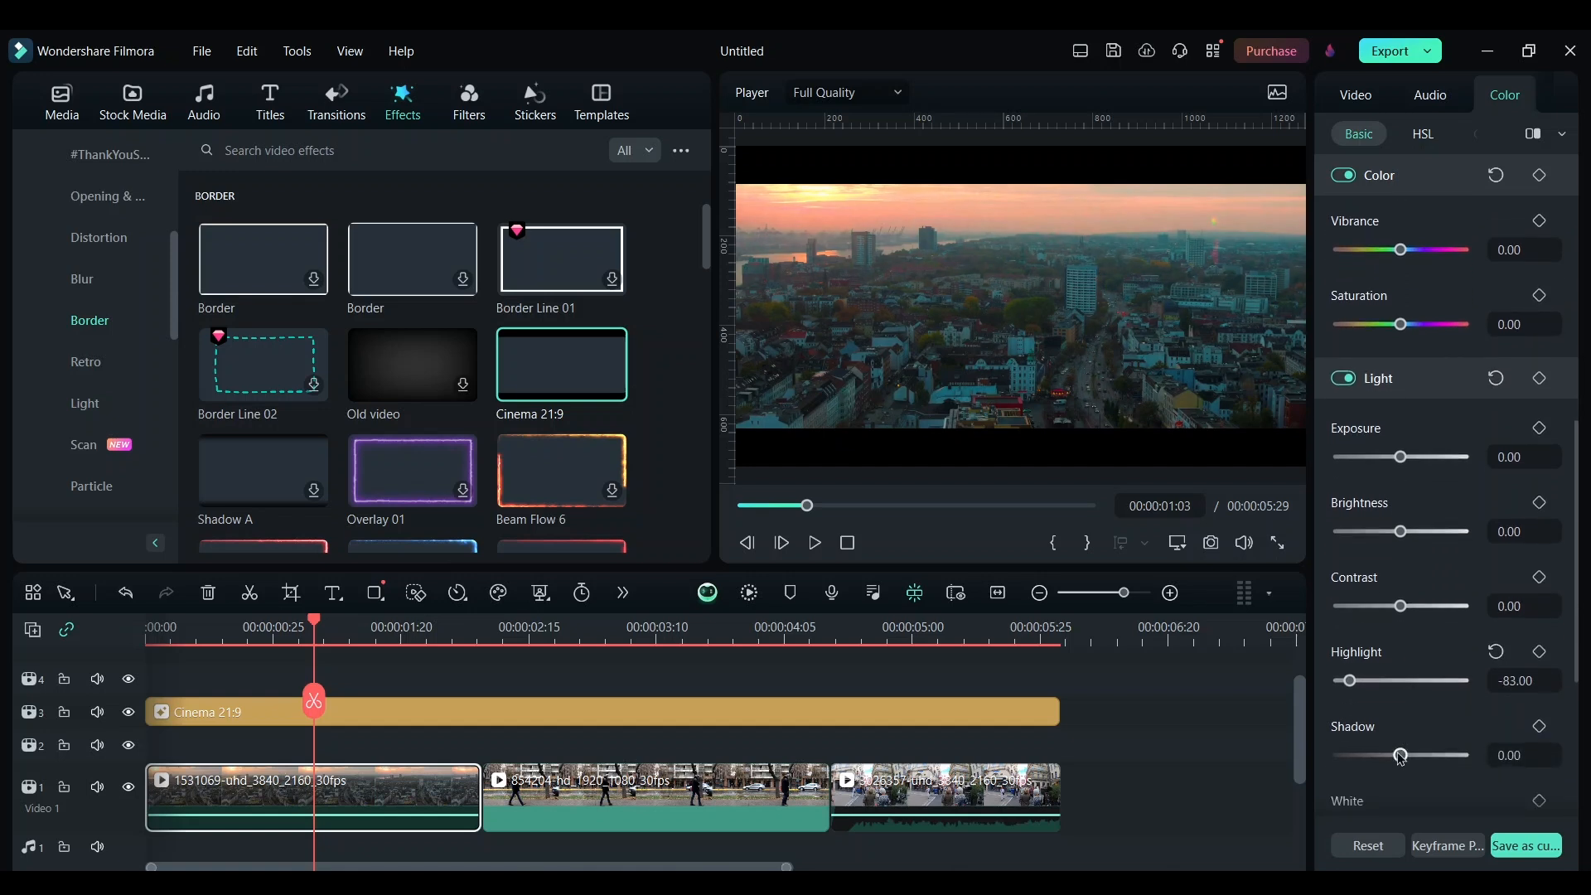
pyautogui.moveTo(1399, 760); pyautogui.dragTo(1417, 762)
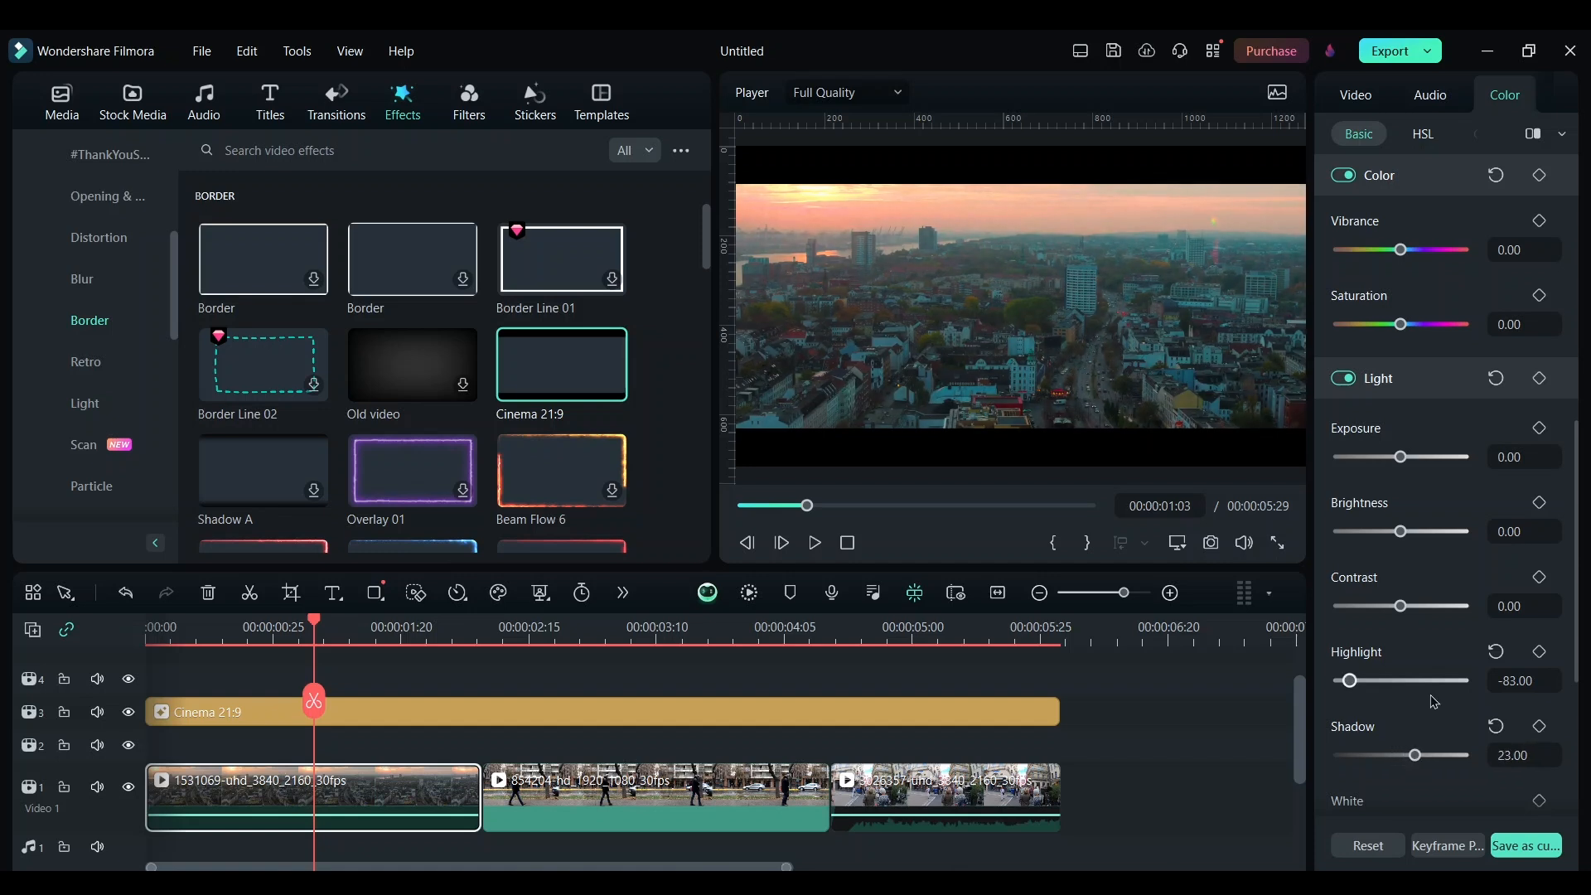
pyautogui.scroll(-2, 1434, 702)
pyautogui.scroll(-3, 1434, 702)
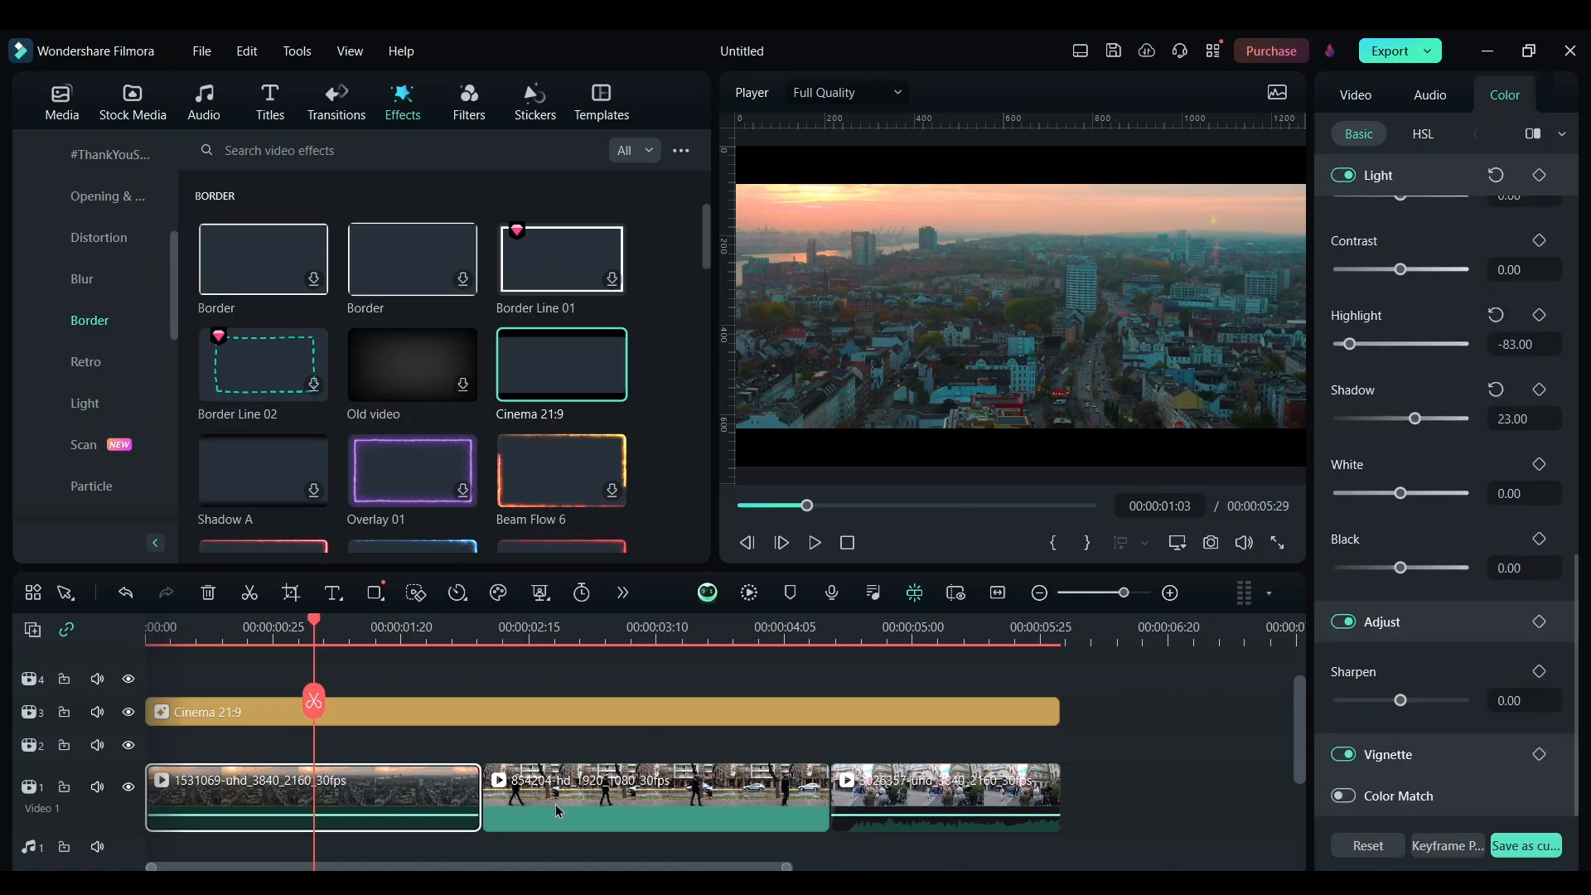
# Apply the SLog 709 Style LUT to the second street clip
pyautogui.click(641, 809)
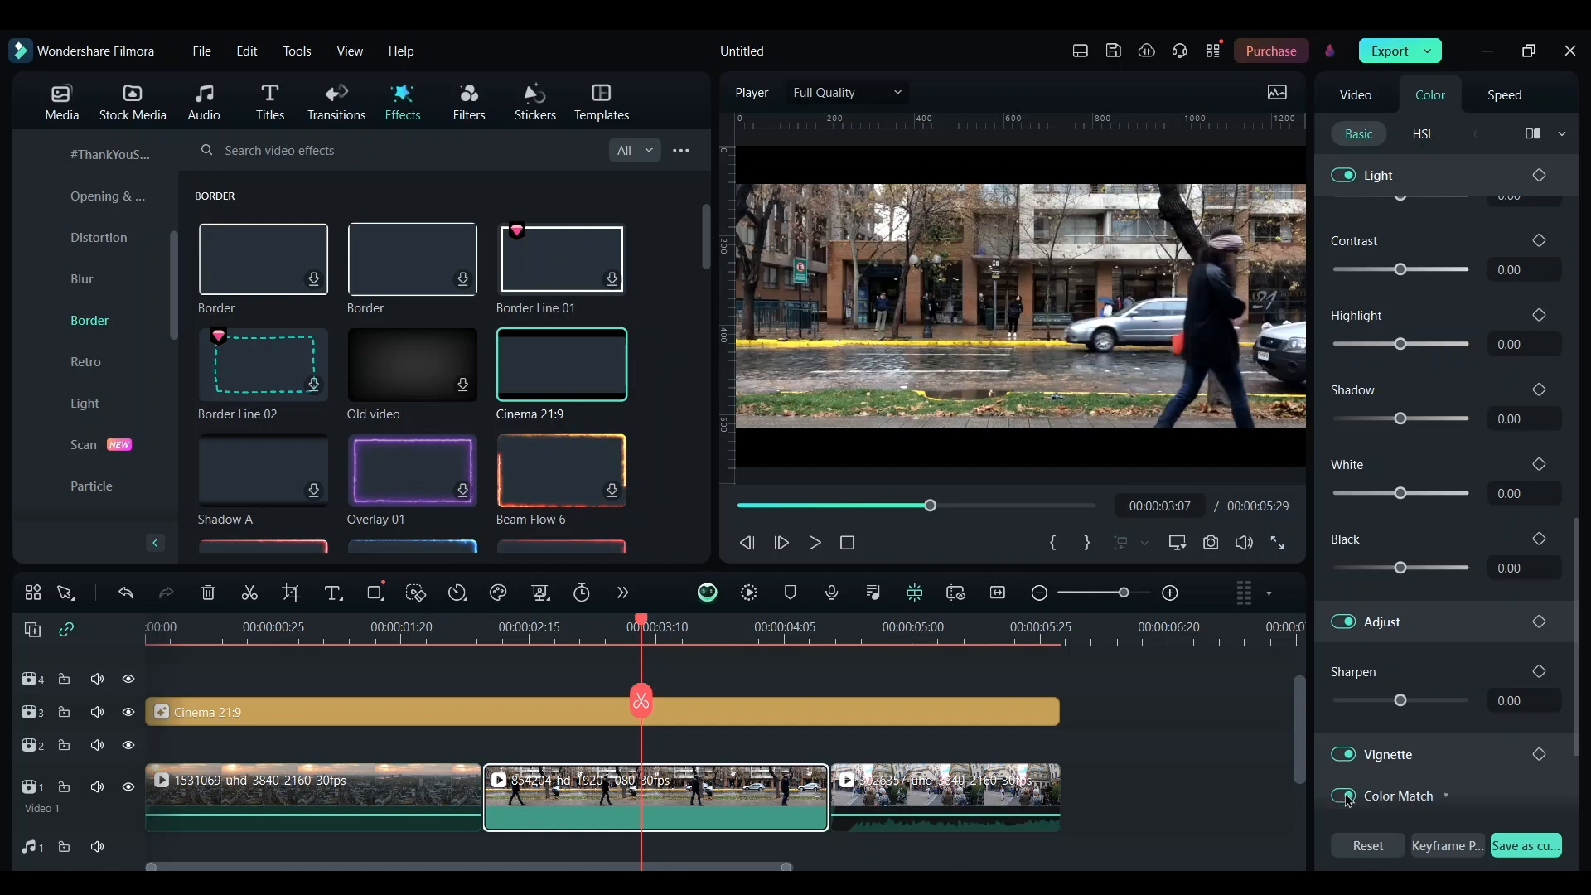
pyautogui.click(1343, 796)
pyautogui.scroll(10, 1421, 722)
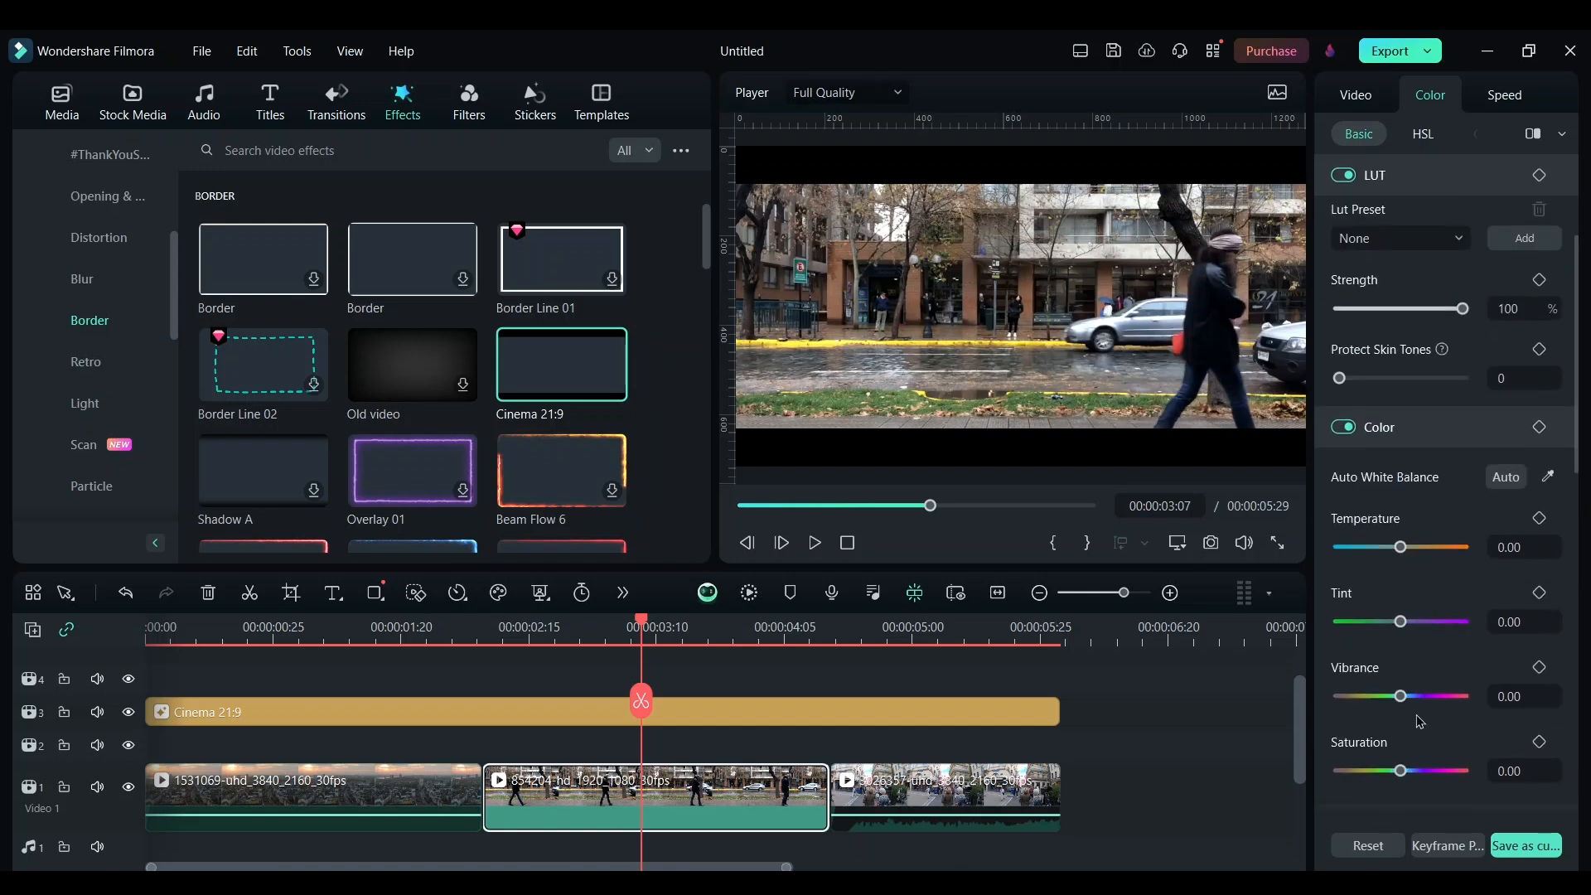
pyautogui.scroll(3, 1421, 723)
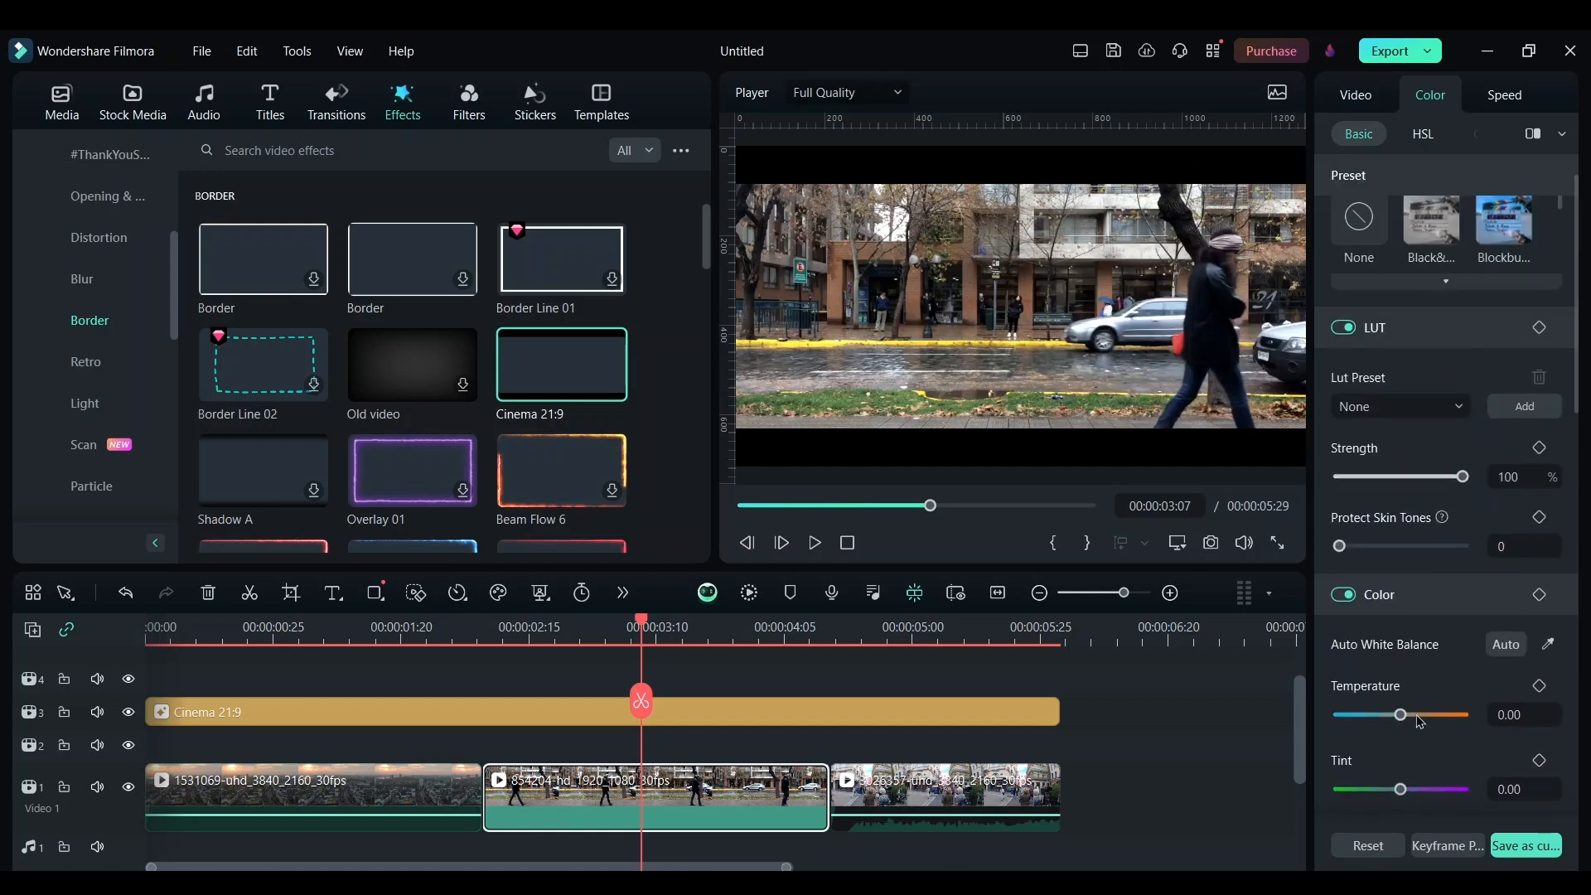
pyautogui.click(1413, 412)
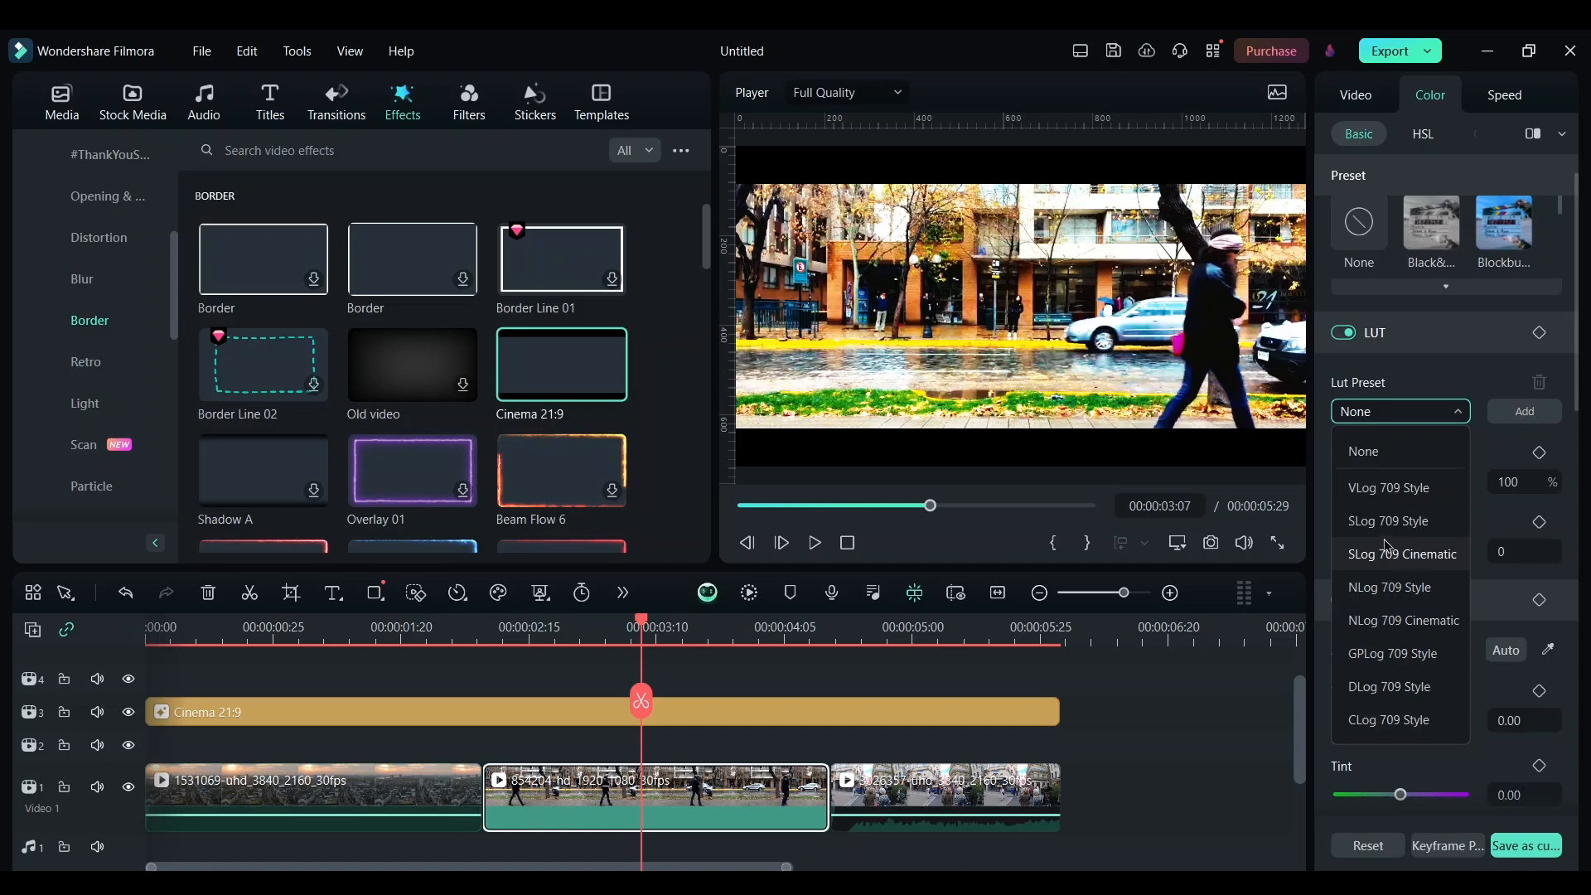
pyautogui.click(1405, 522)
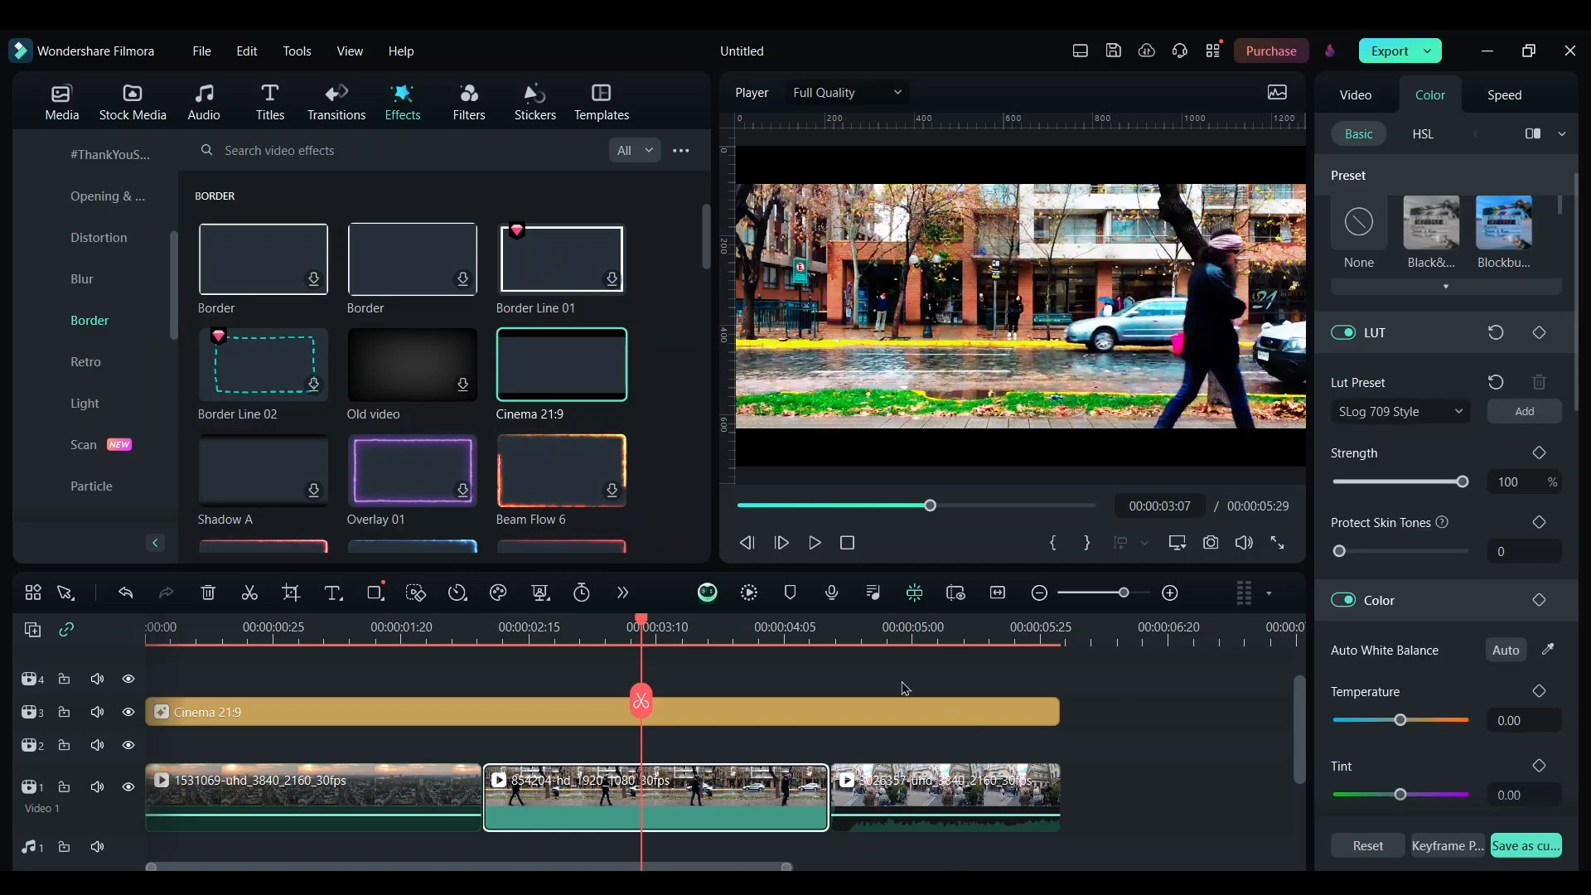
# Reduce the second clip's LUT strength slightly and set its highlight to -71
pyautogui.click(692, 627)
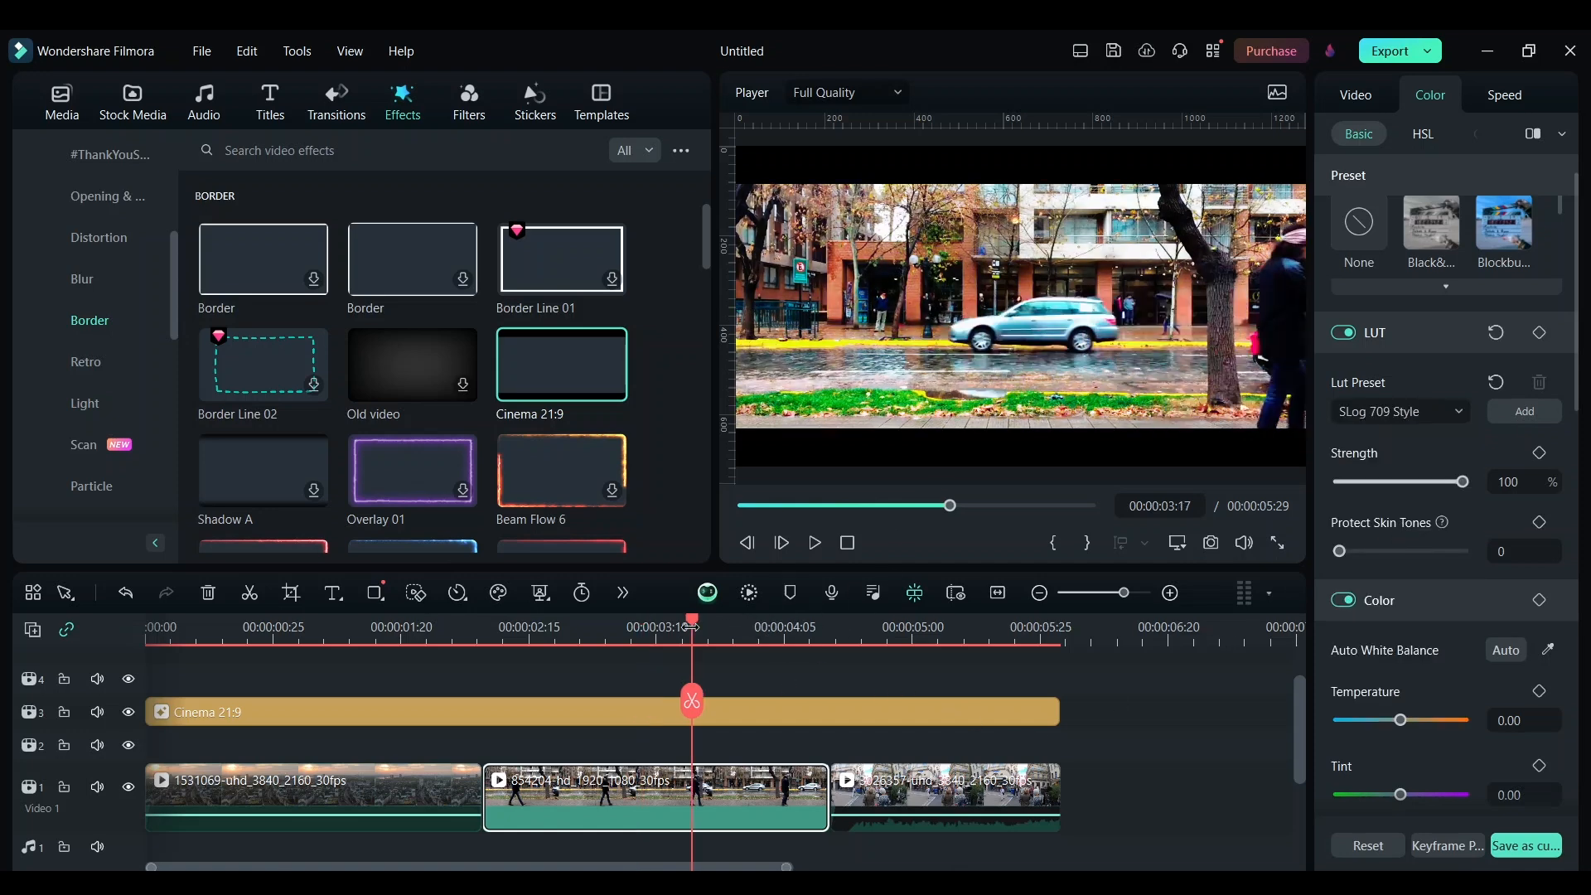
pyautogui.click(1420, 483)
pyautogui.moveTo(1420, 483); pyautogui.dragTo(1399, 483)
pyautogui.scroll(-5, 1425, 547)
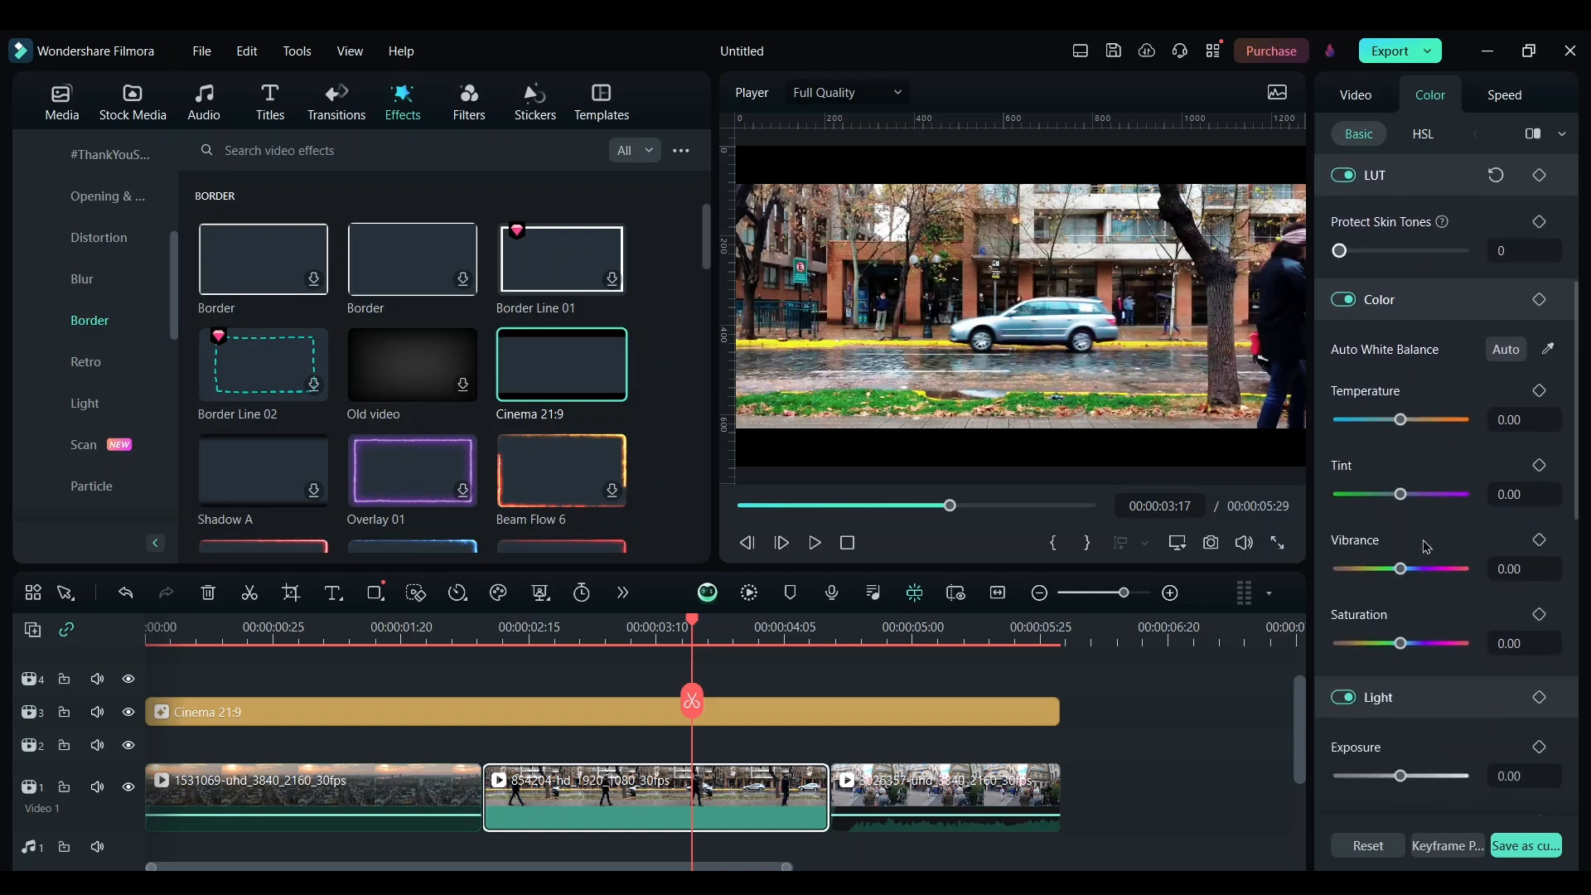
pyautogui.scroll(-3, 1426, 547)
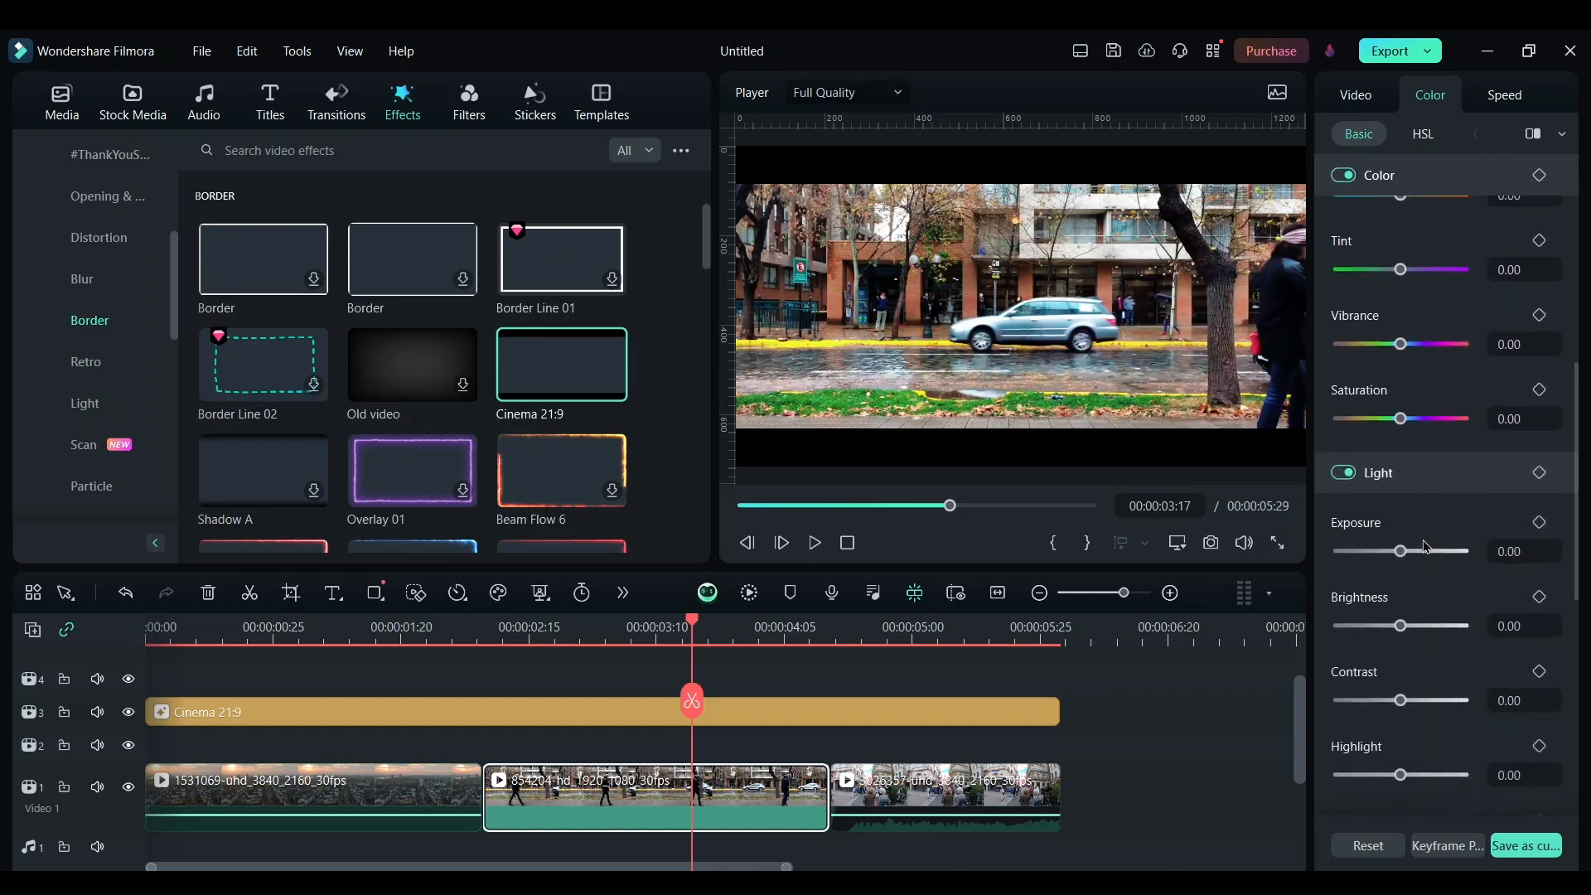
pyautogui.moveTo(1401, 775); pyautogui.dragTo(1358, 778)
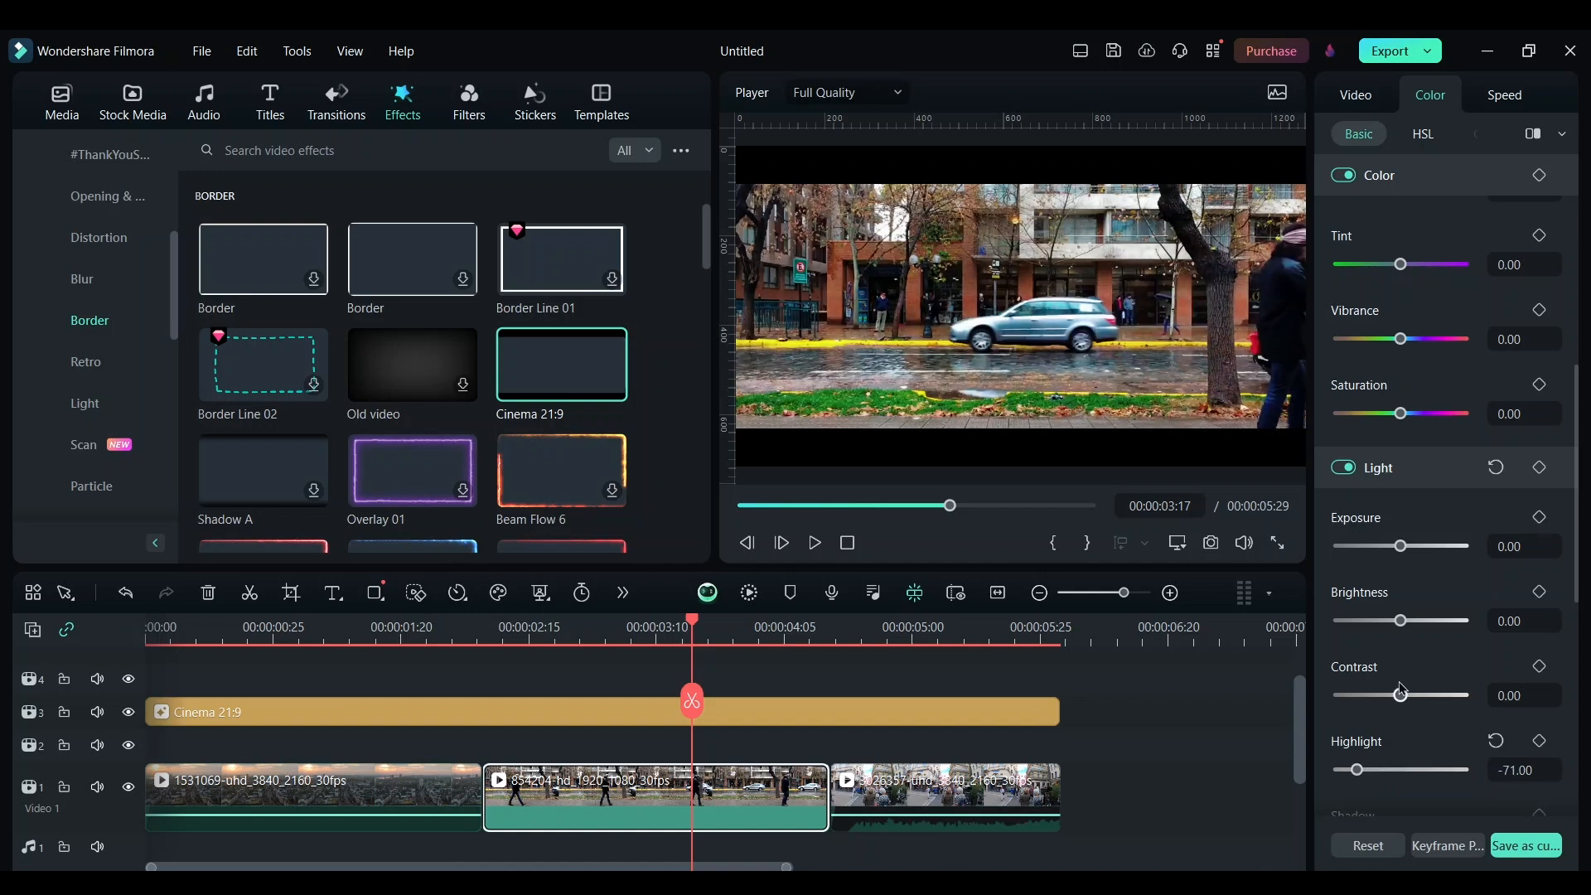
# Adjust the second clip's light settings: contrast -21, exposure -1, and shadow slightly lower
pyautogui.moveTo(1400, 695); pyautogui.dragTo(1388, 695)
pyautogui.moveTo(1402, 549); pyautogui.dragTo(1404, 553)
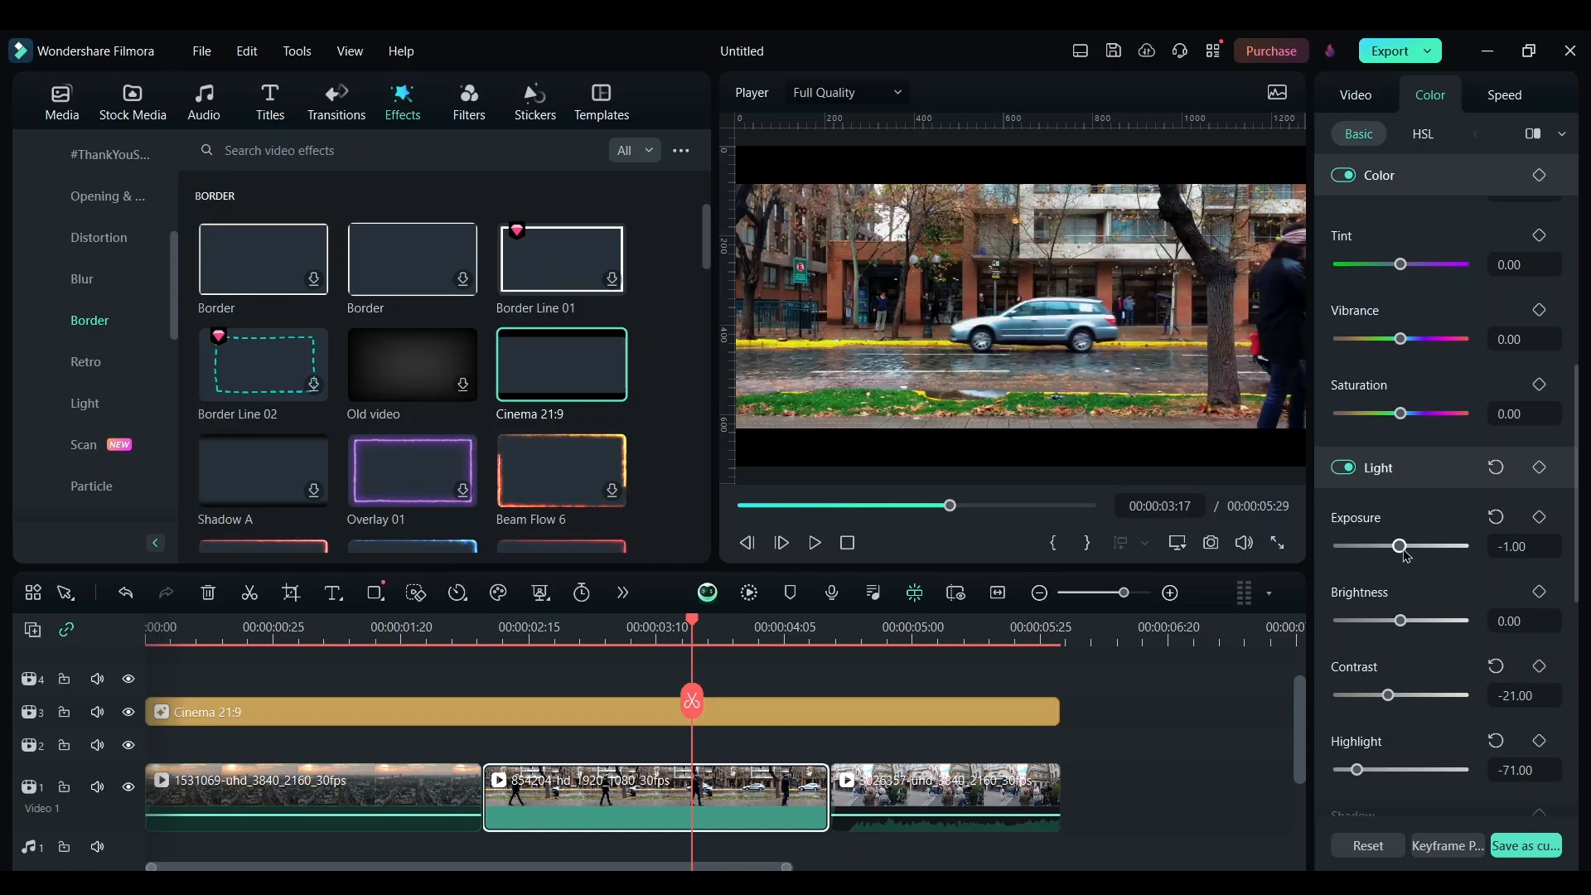
pyautogui.scroll(-4, 1414, 569)
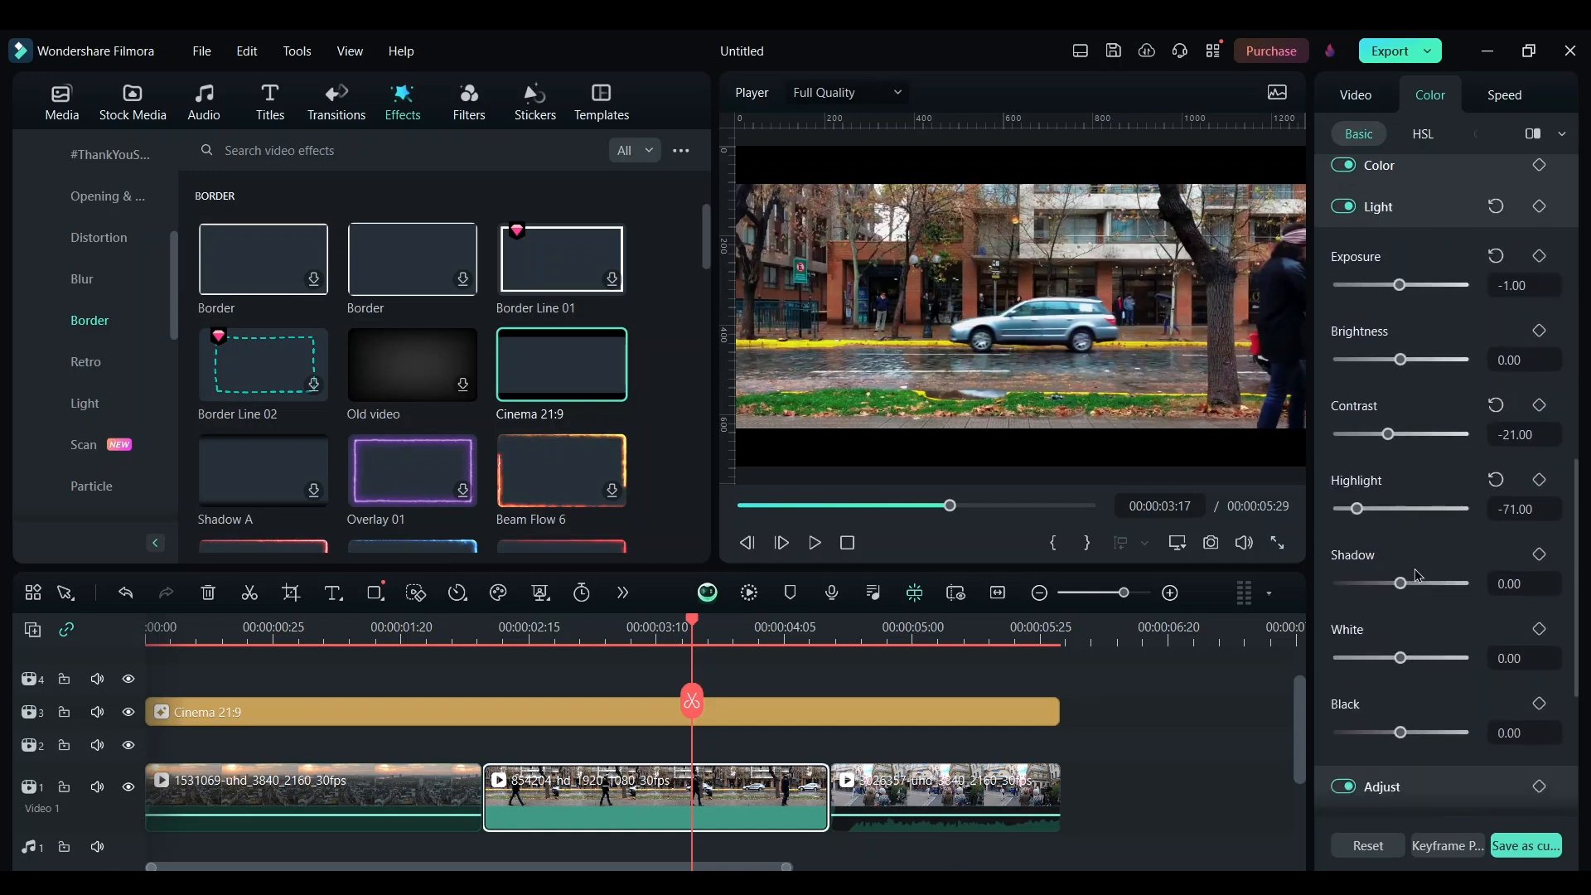
pyautogui.moveTo(1400, 733); pyautogui.dragTo(1388, 738)
# Select the third clip and apply the SLog 709 Style LUT to it
pyautogui.click(941, 807)
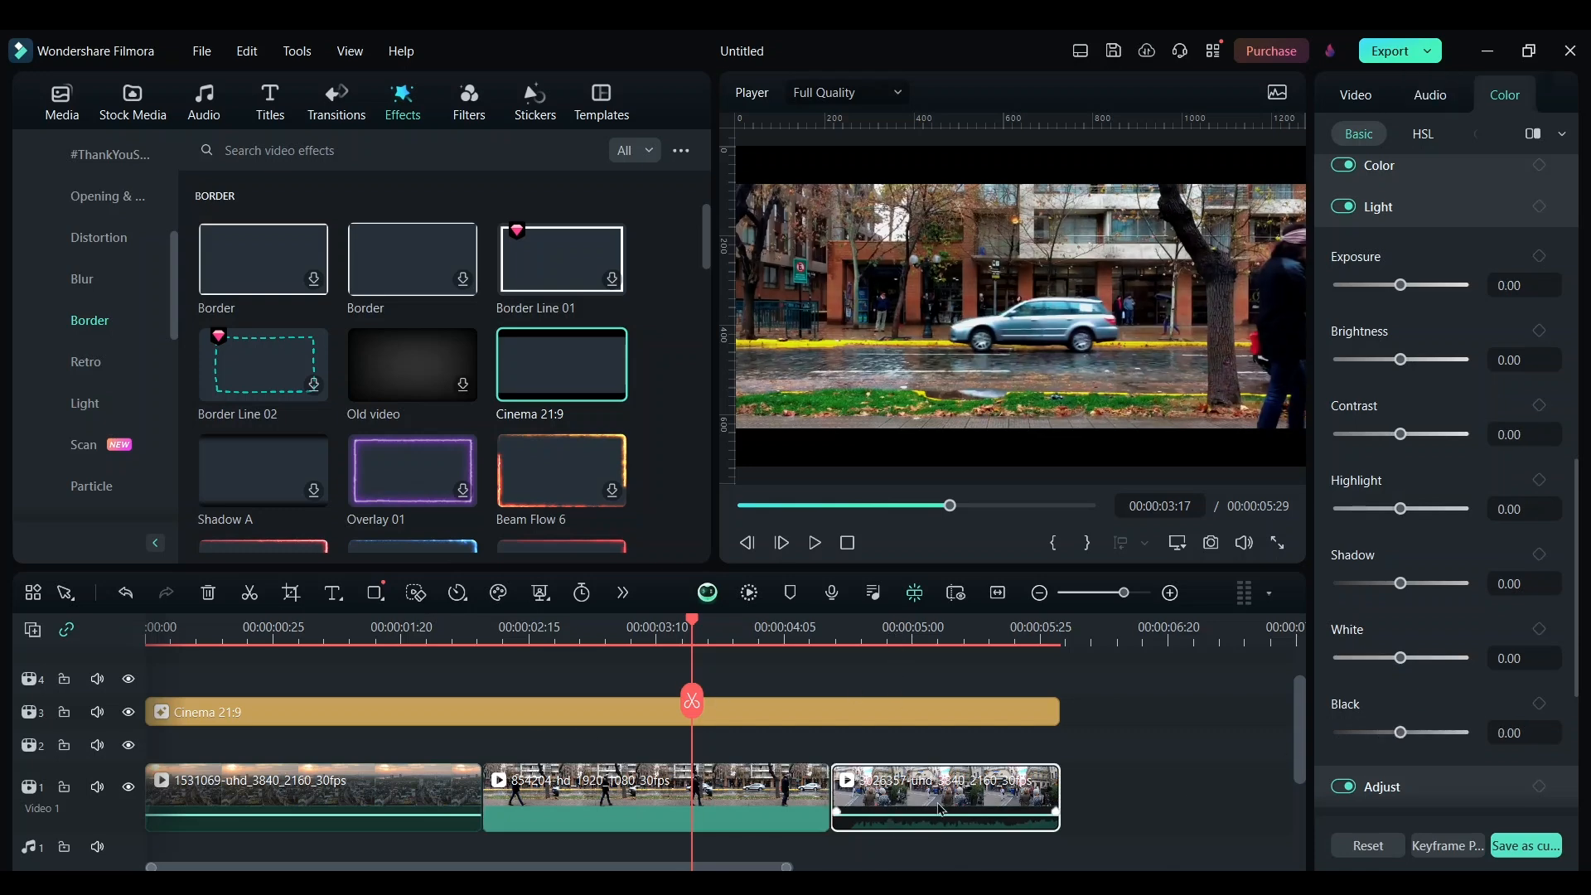
pyautogui.click(932, 640)
pyautogui.scroll(5, 1487, 466)
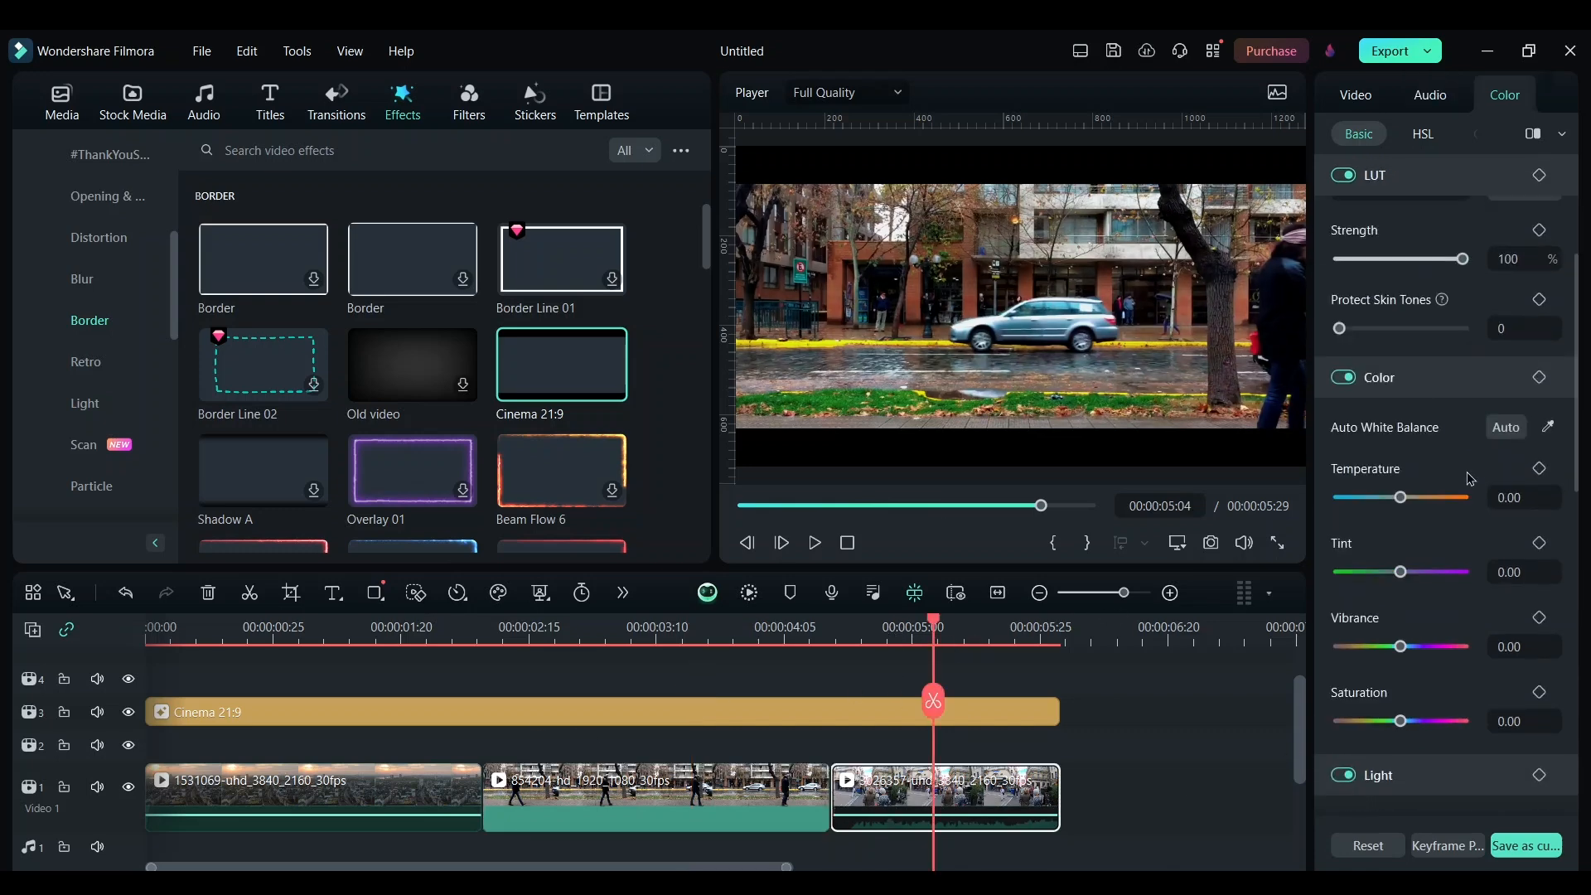
pyautogui.click(1452, 472)
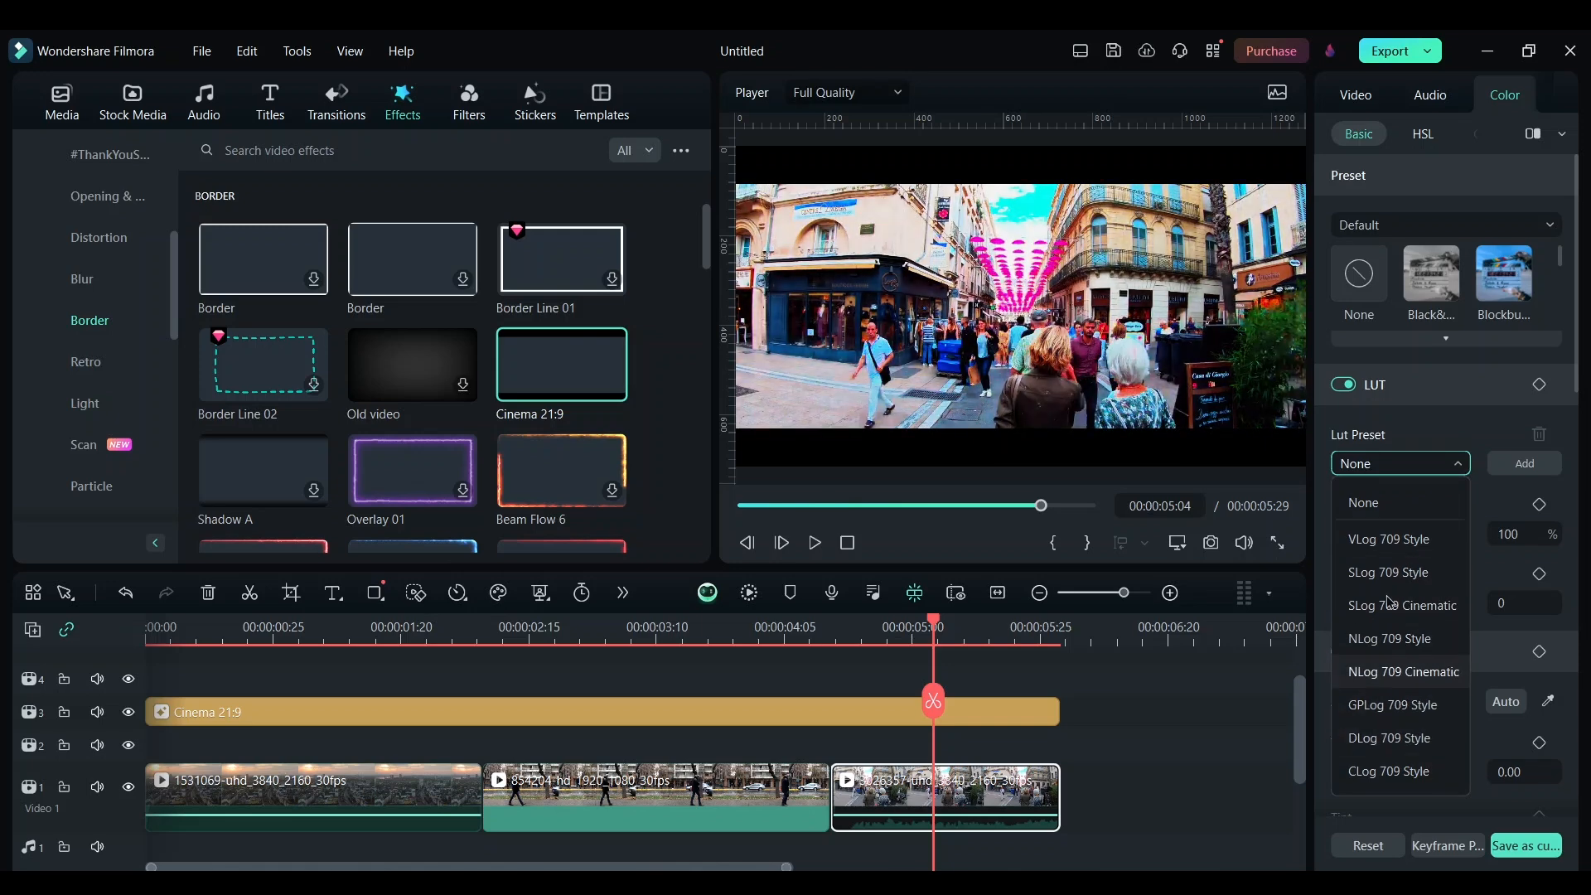
pyautogui.click(1403, 571)
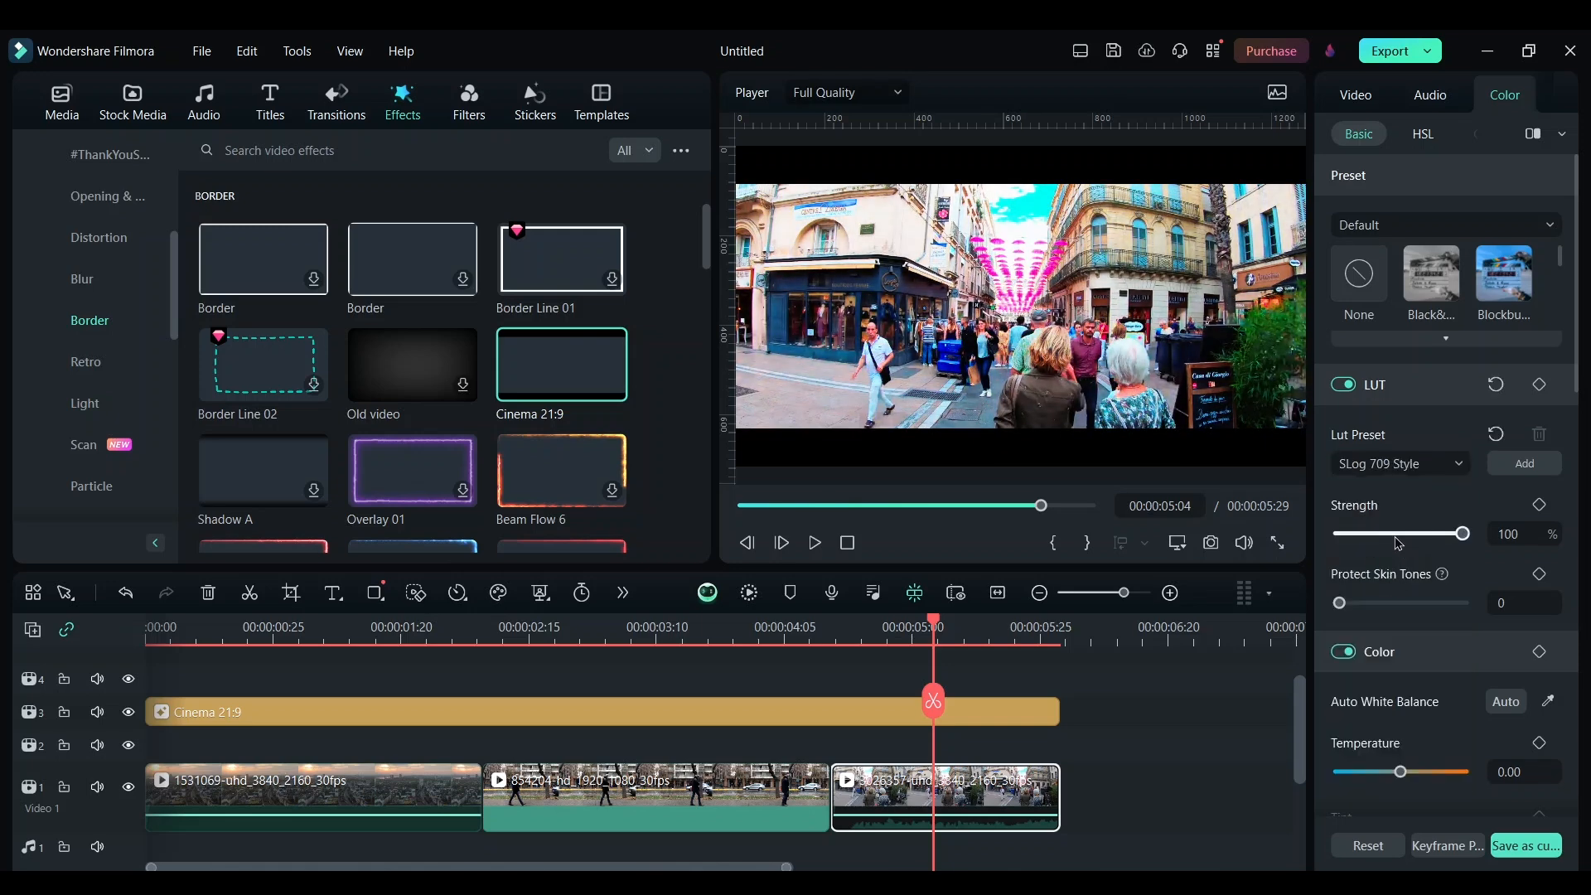
# Lower the third clip's LUT strength to 34 and set its highlight to -100
pyautogui.click(1397, 538)
pyautogui.moveTo(1398, 541); pyautogui.dragTo(1385, 542)
pyautogui.scroll(-5, 1454, 585)
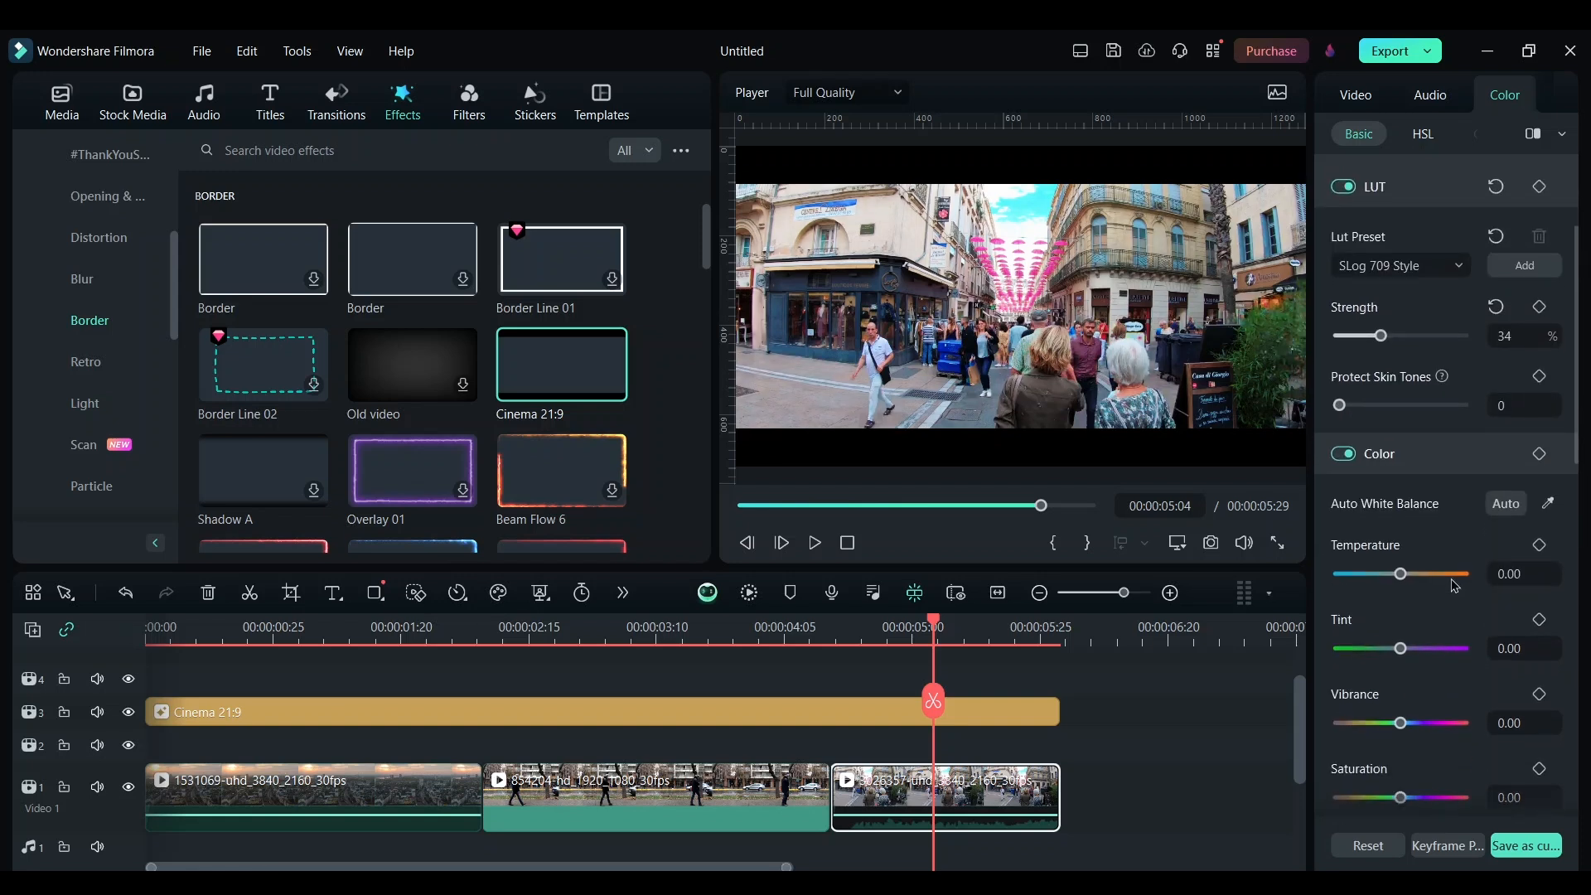
pyautogui.scroll(-3, 1454, 585)
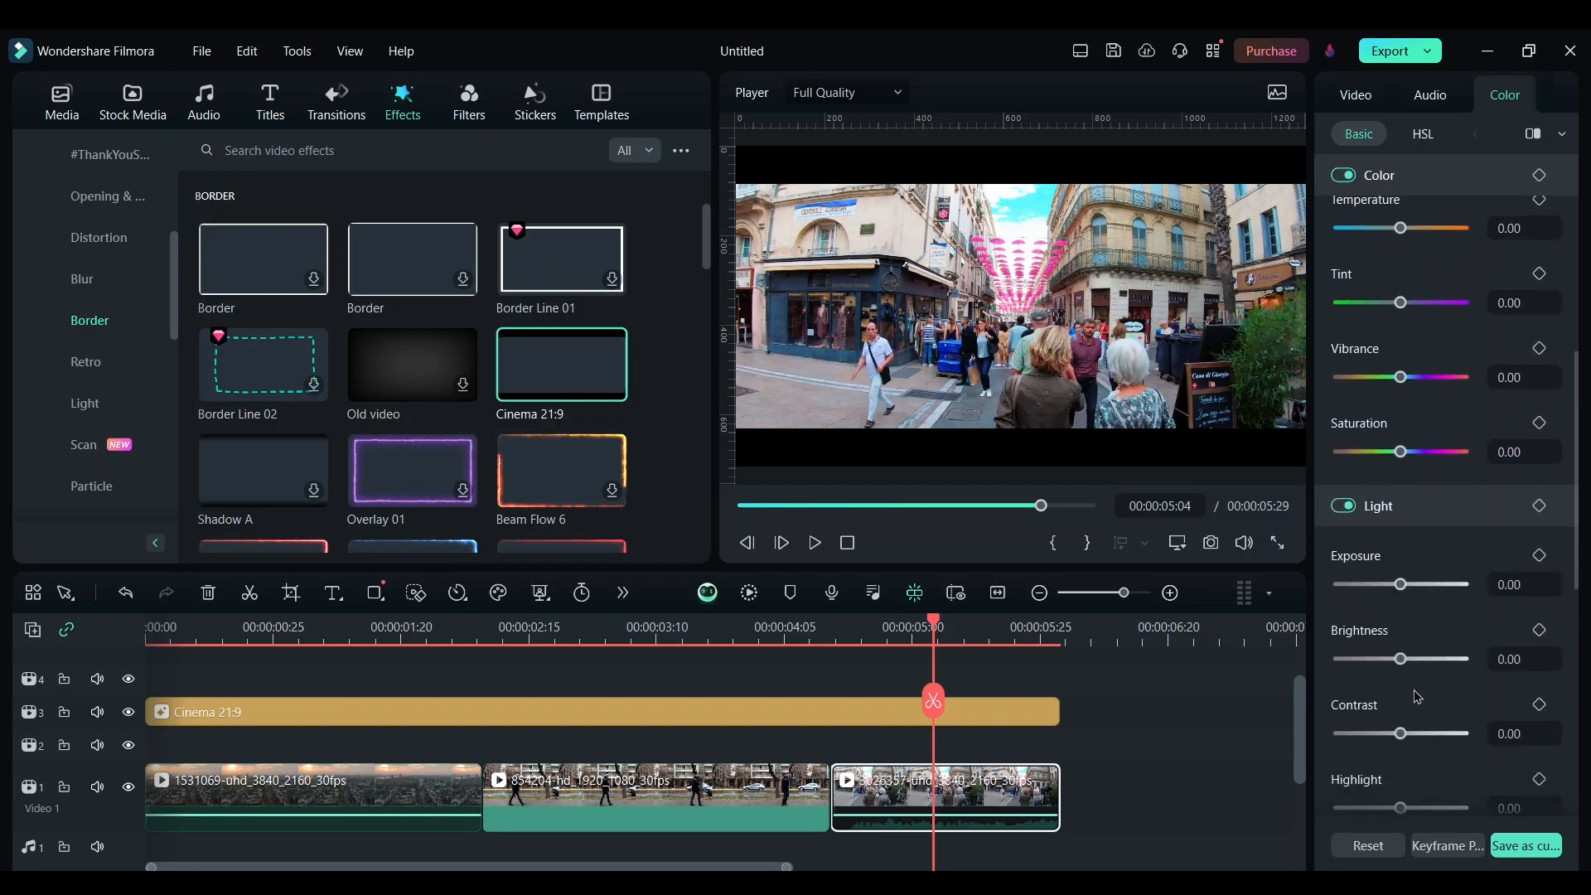
pyautogui.scroll(-2, 1410, 718)
pyautogui.moveTo(1400, 682); pyautogui.dragTo(1326, 705)
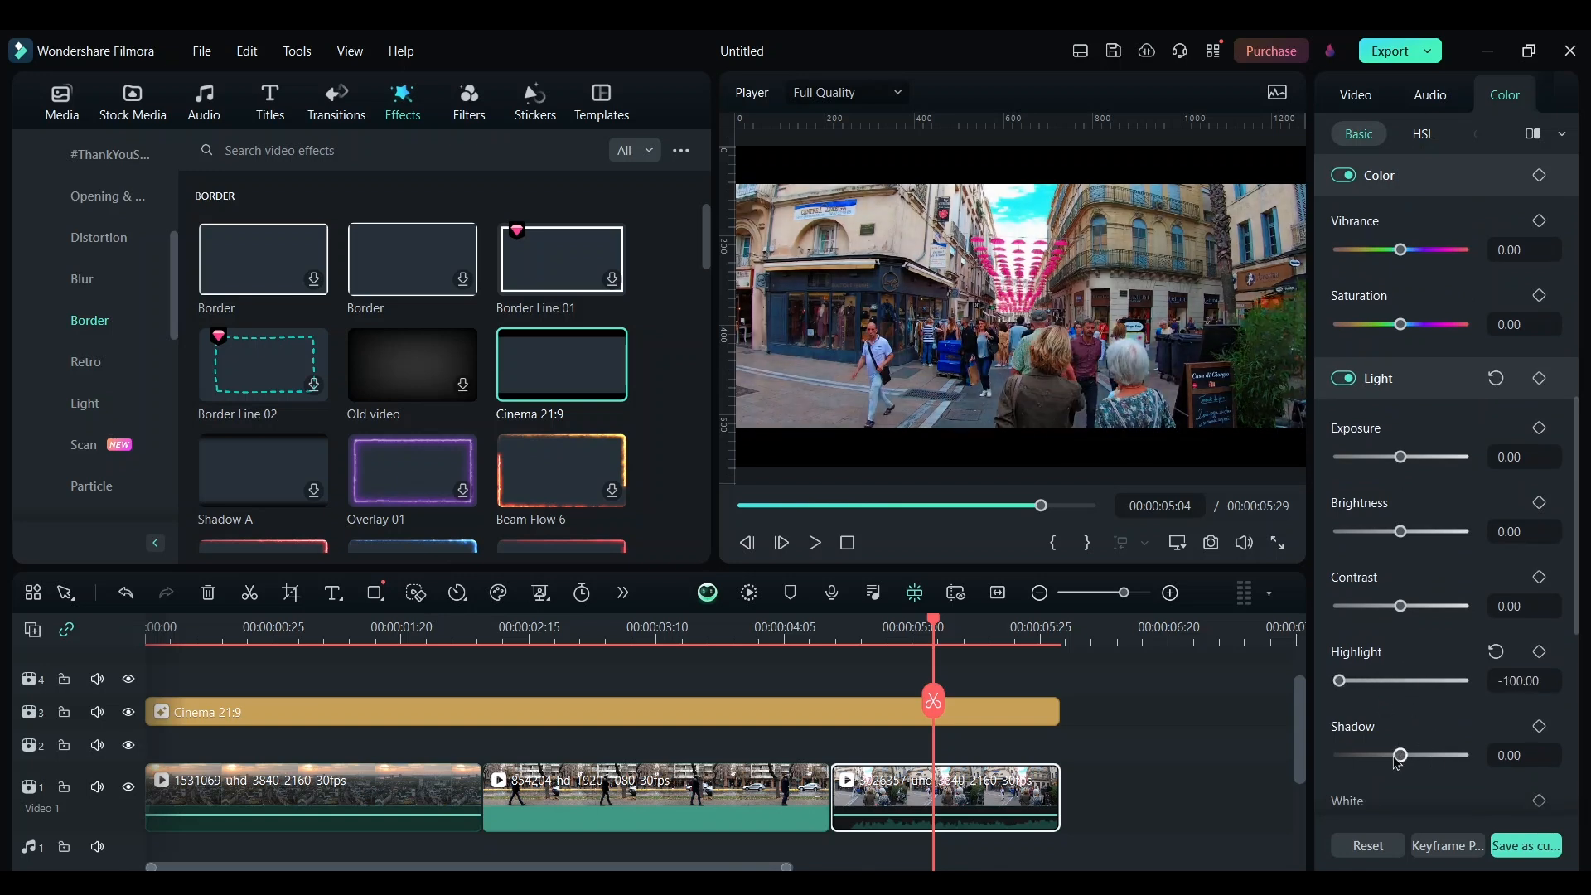
# Adjust the third clip's settings: shadow 6, black 8, and sharpen -1
pyautogui.moveTo(1394, 758); pyautogui.dragTo(1405, 760)
pyautogui.scroll(-3, 1429, 729)
pyautogui.moveTo(1410, 726); pyautogui.dragTo(1414, 725)
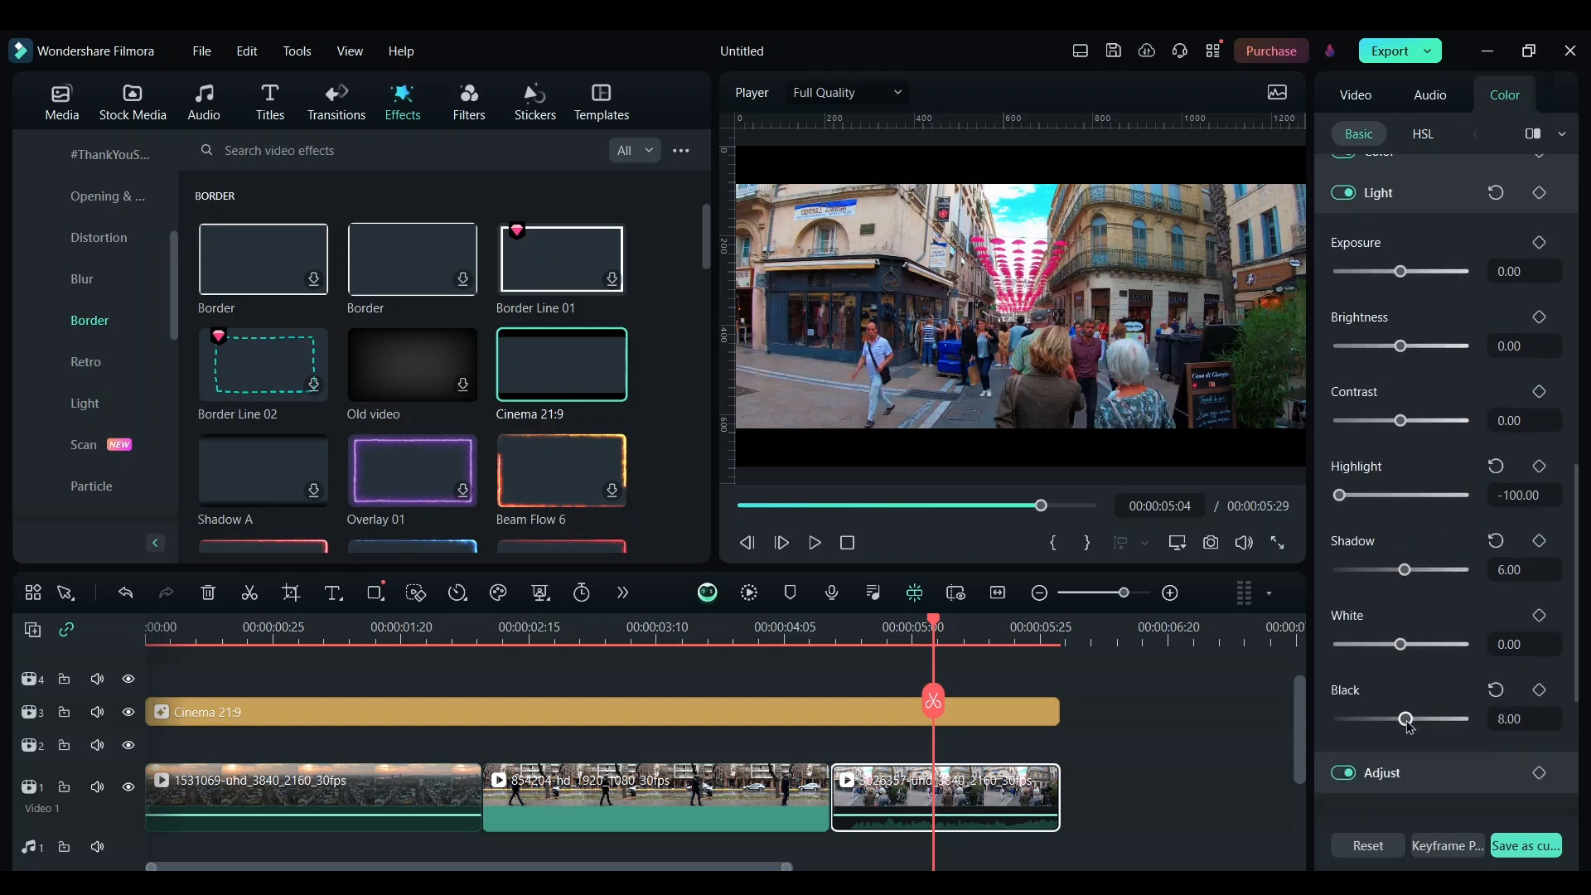
pyautogui.scroll(-3, 1412, 703)
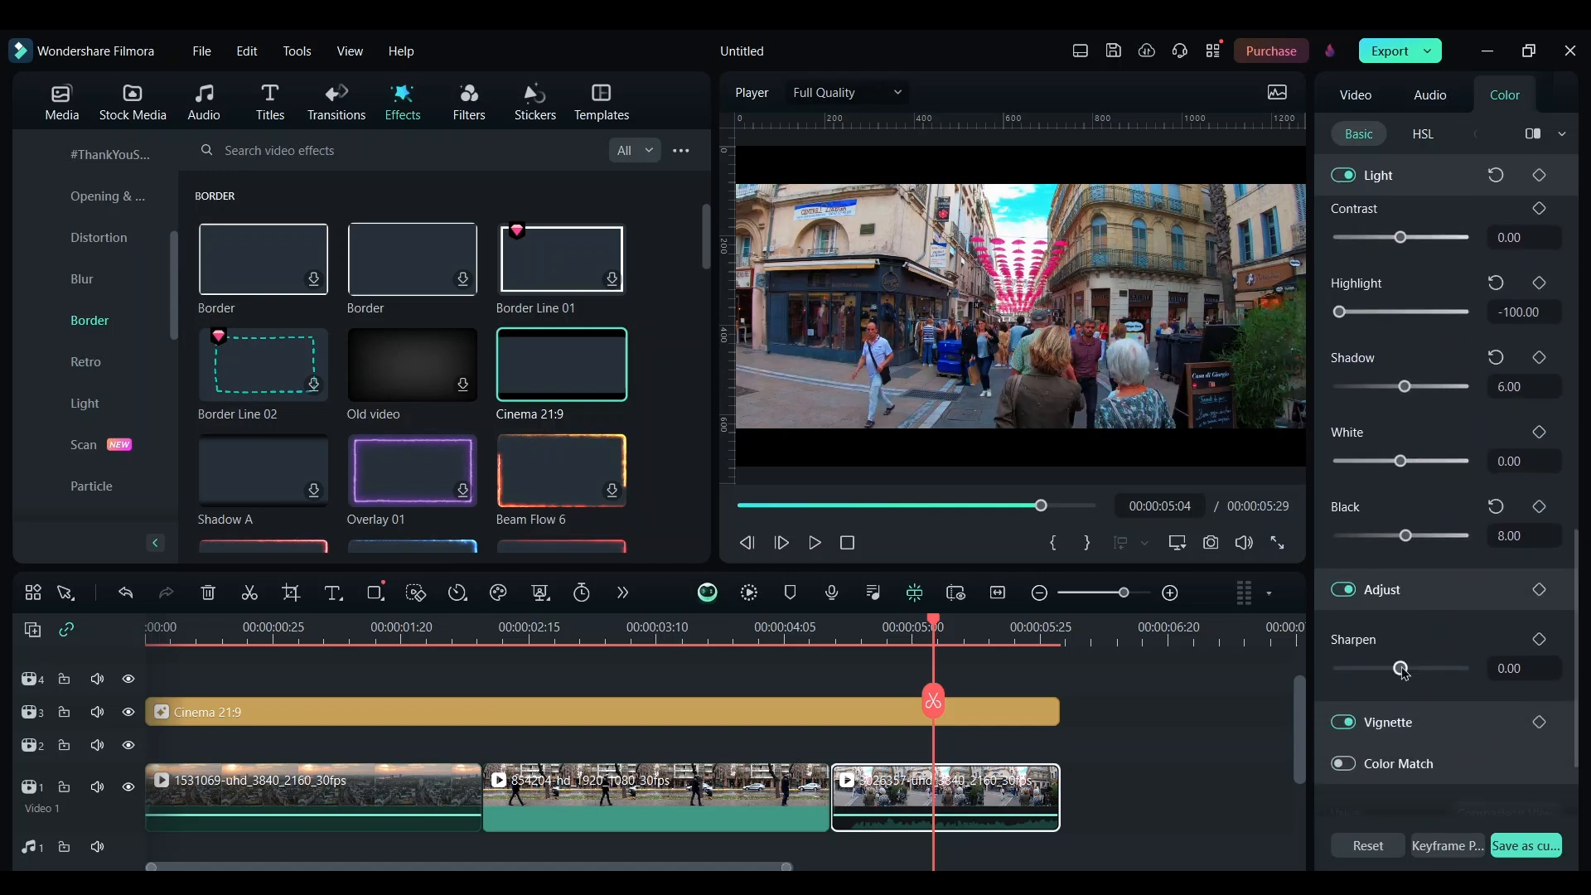
pyautogui.moveTo(1400, 671); pyautogui.dragTo(1392, 675)
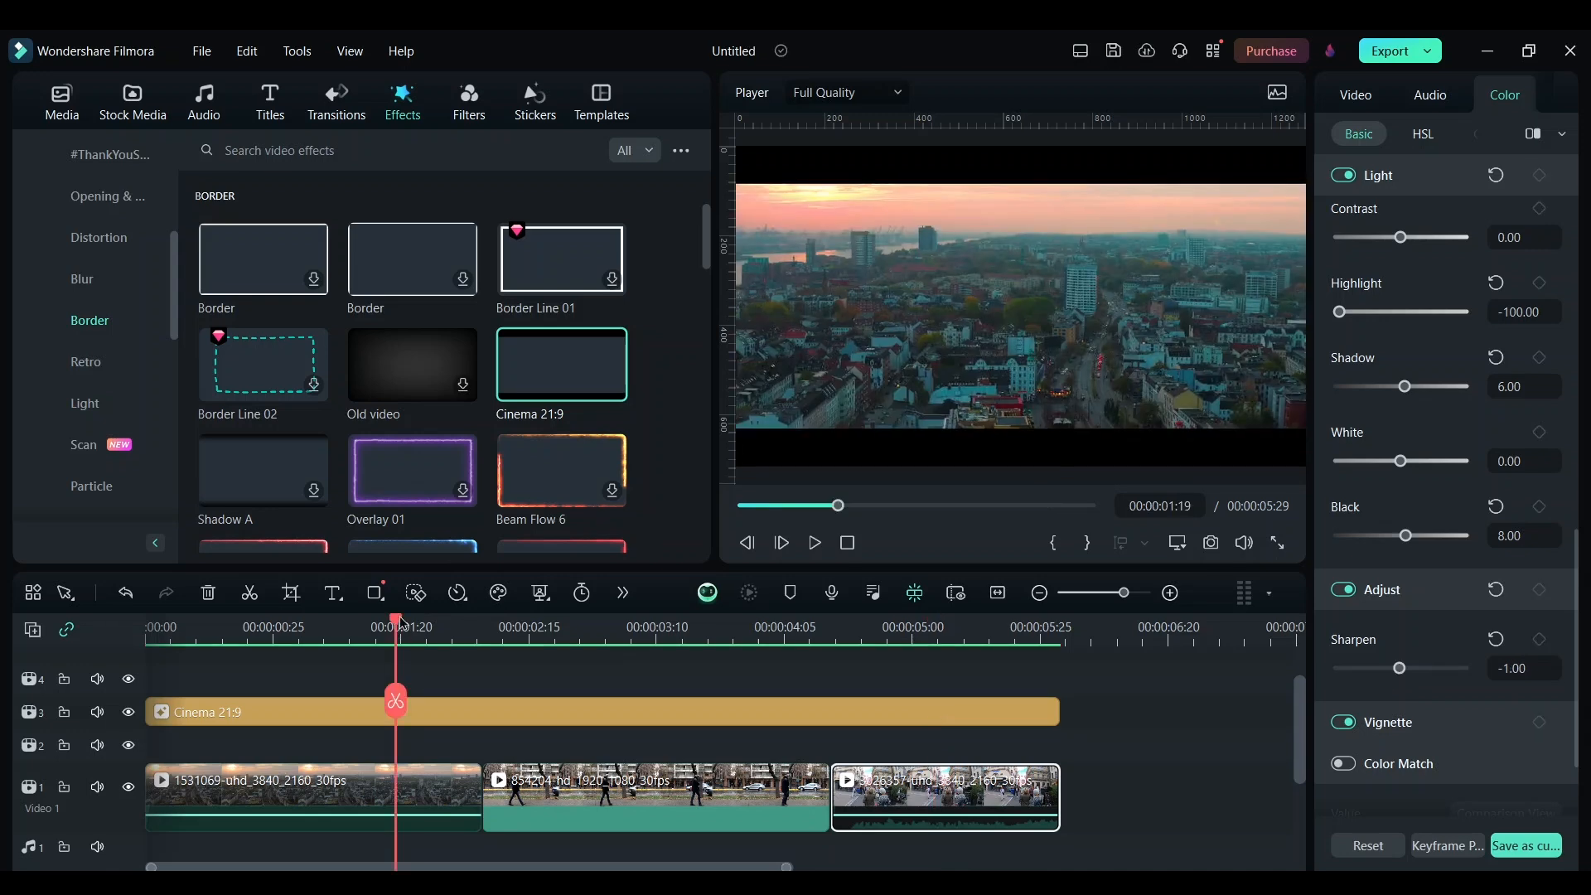
# Return the playhead to the start and play back the video to preview the result
pyautogui.moveTo(400, 625); pyautogui.dragTo(145, 654)
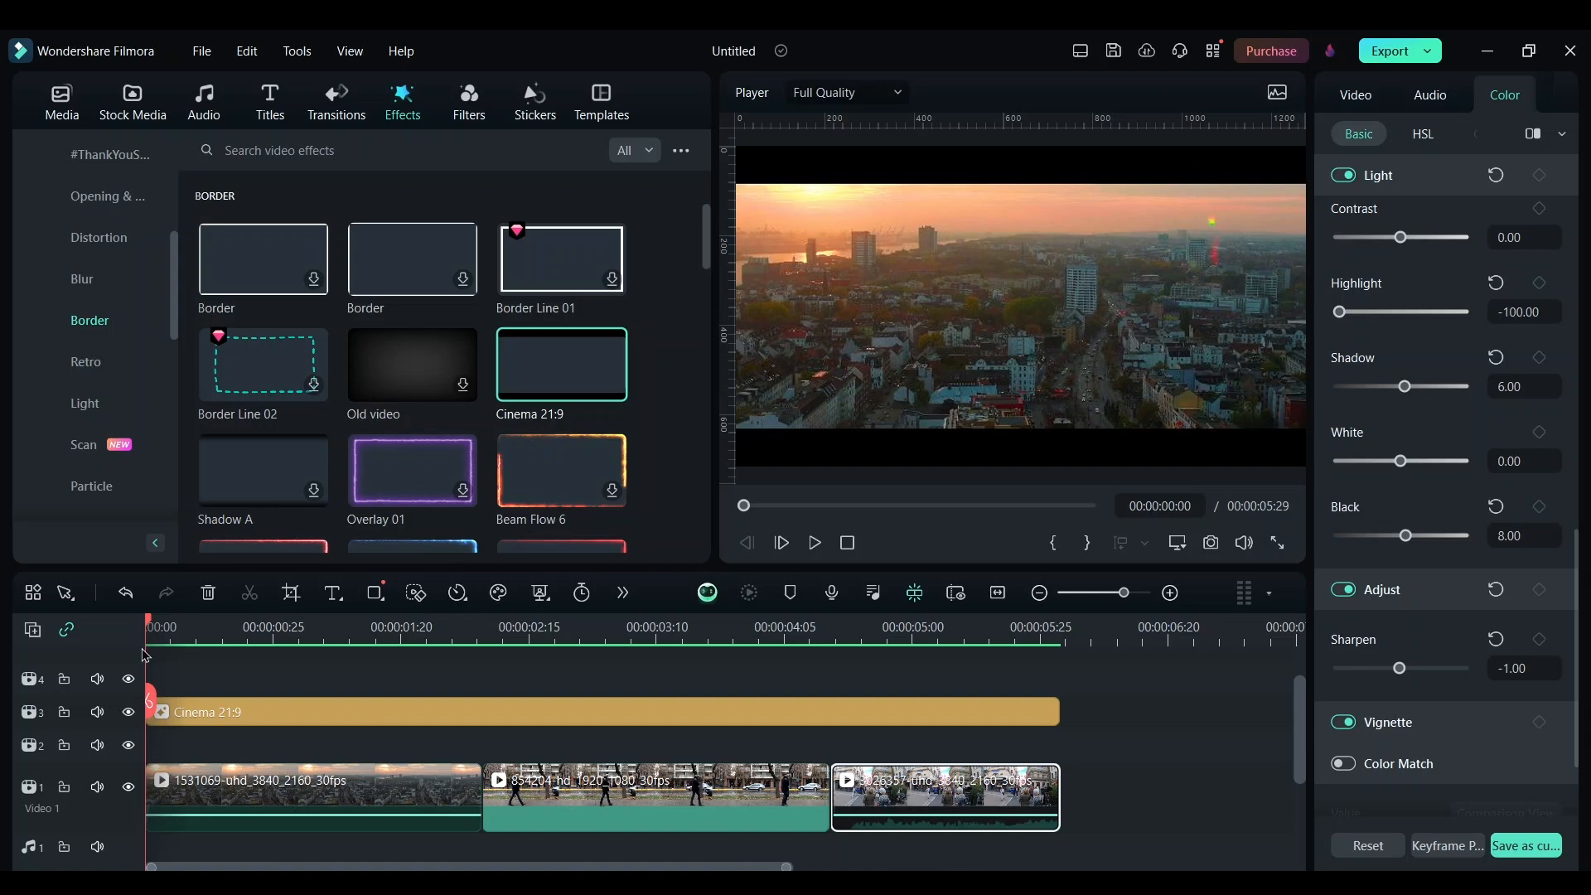
pyautogui.press('space')
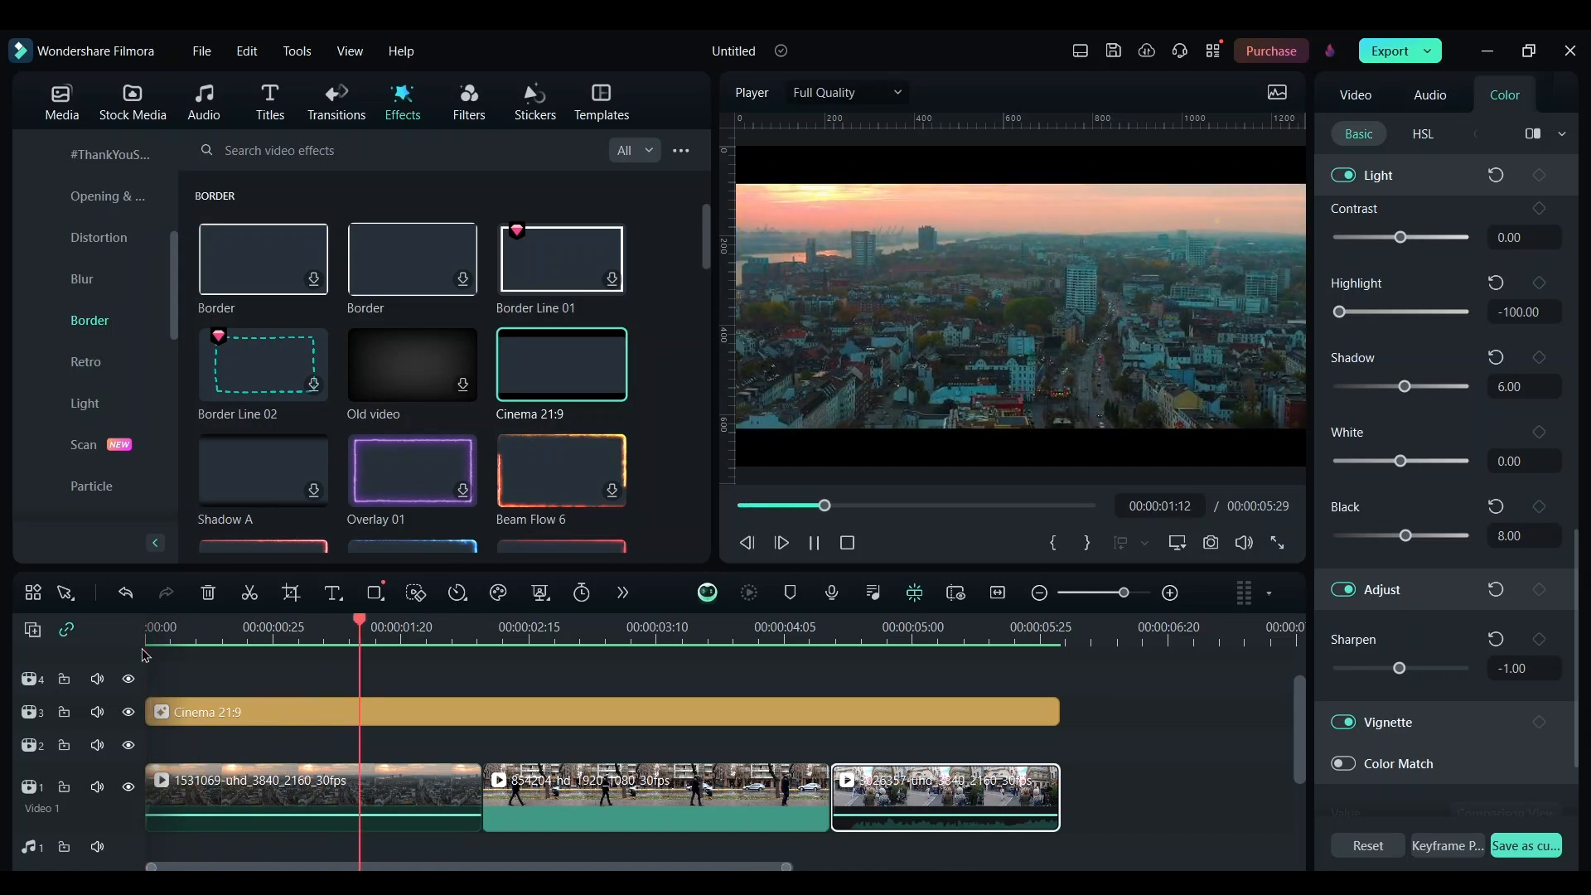